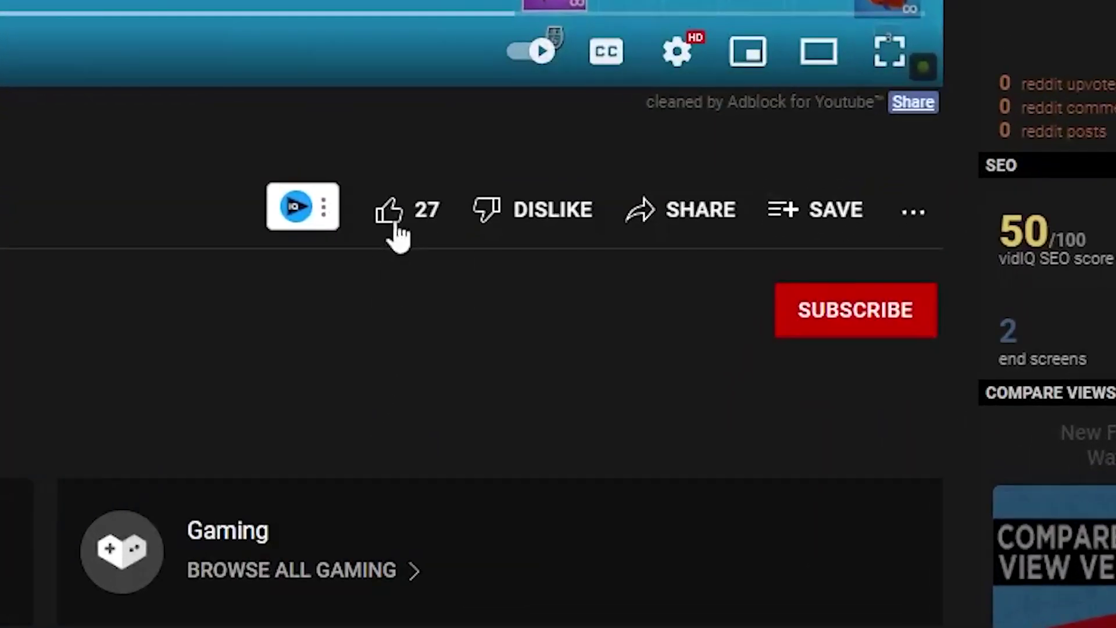
# - Like the video, subscribe with All notifications, and type a username command
pyautogui.click(516, 336)
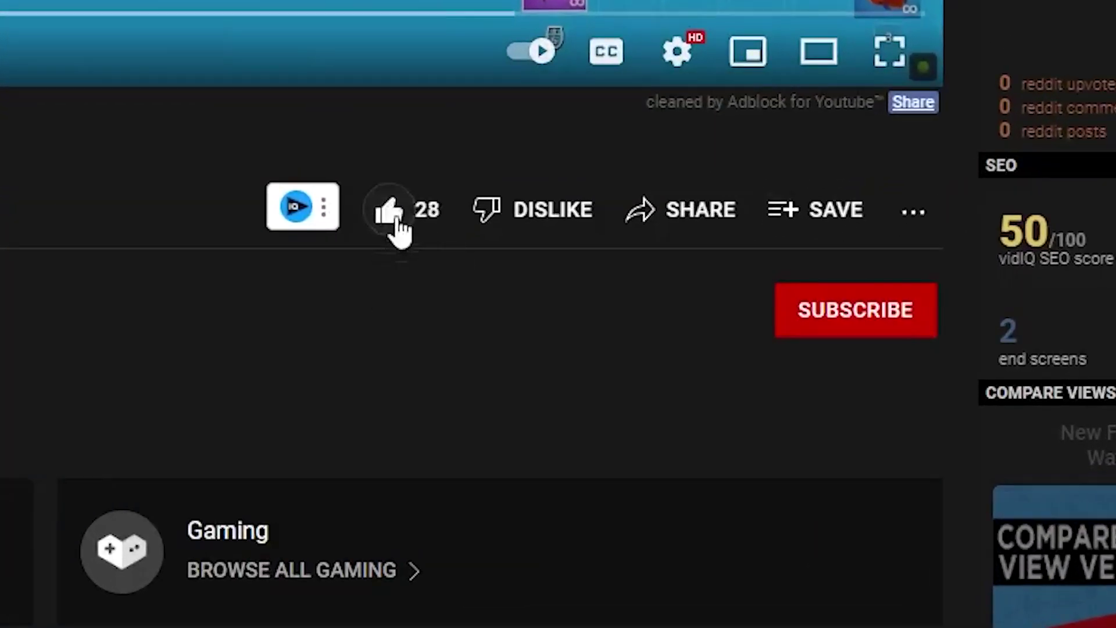
pyautogui.click(823, 342)
pyautogui.click(910, 315)
pyautogui.click(961, 377)
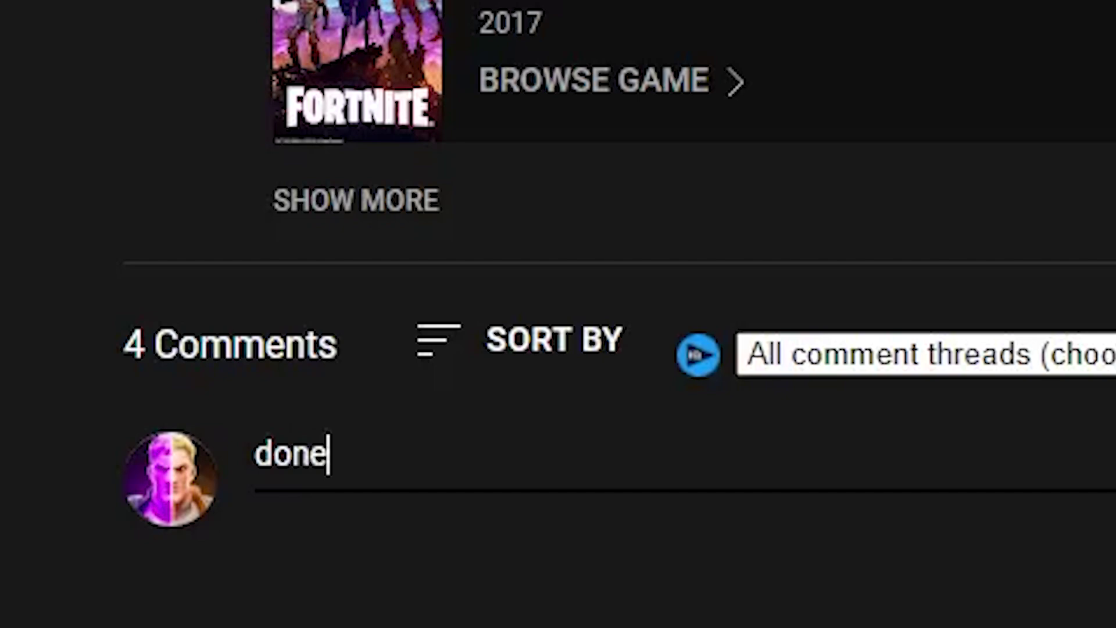
pyautogui.write('! username')
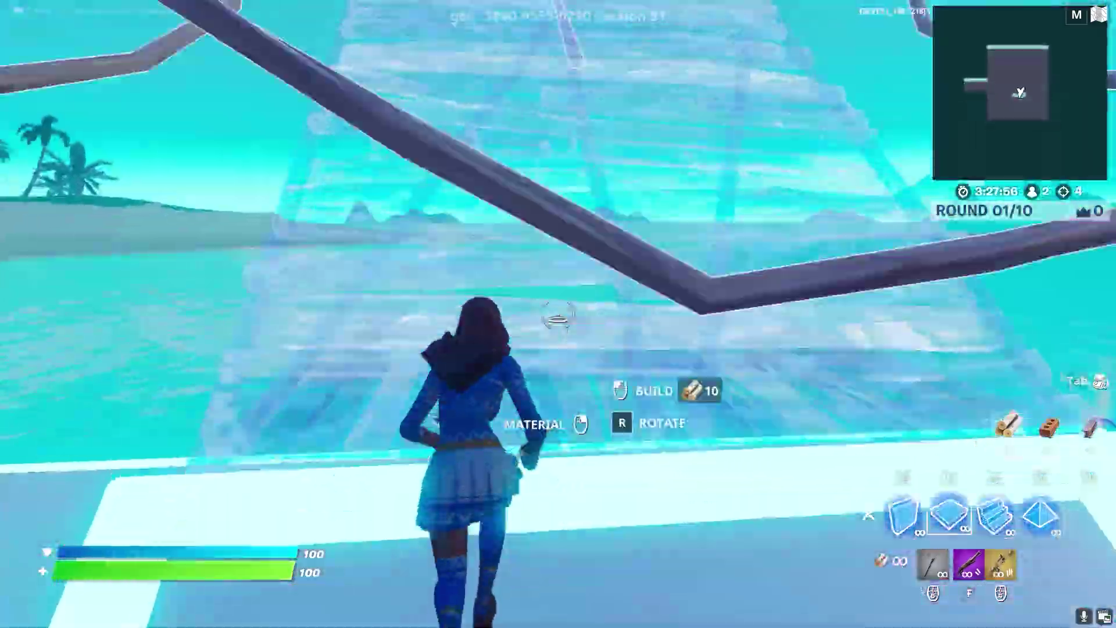
# - Build walls, floors and ramps around the character while climbing through the structure
pyautogui.press('w')
pyautogui.click(558, 314)
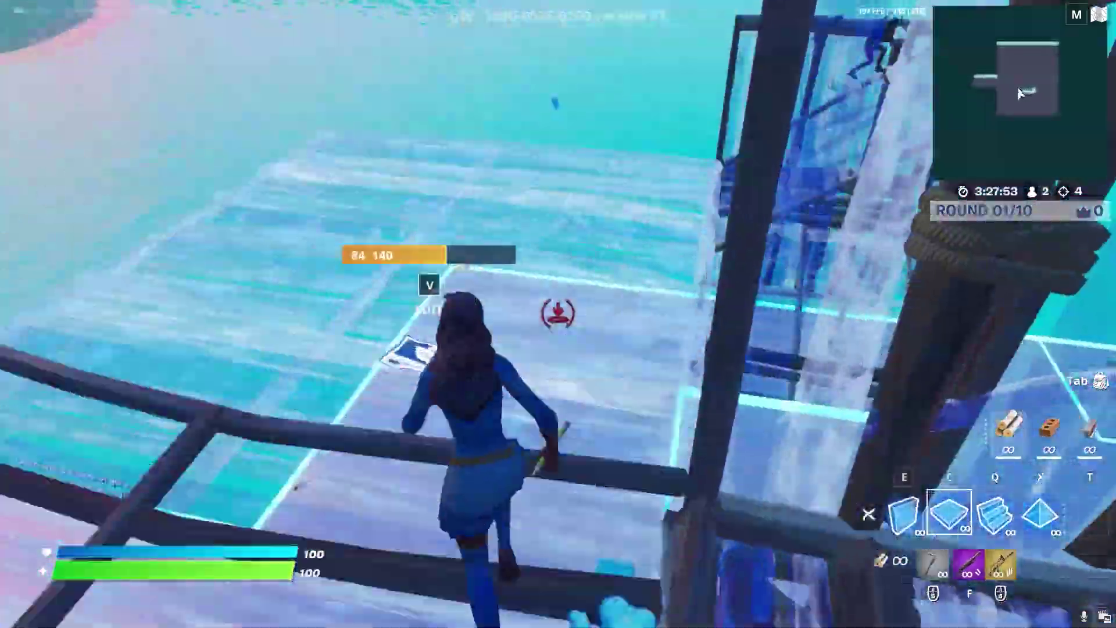
pyautogui.press('e')
pyautogui.press('w')
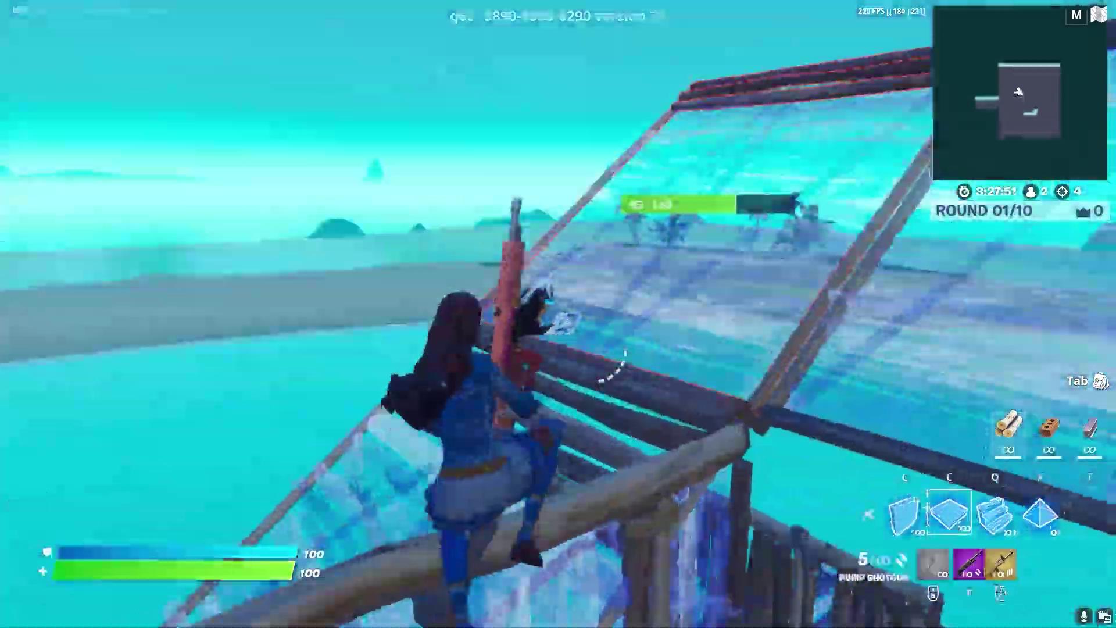
pyautogui.click(558, 313)
pyautogui.press('w')
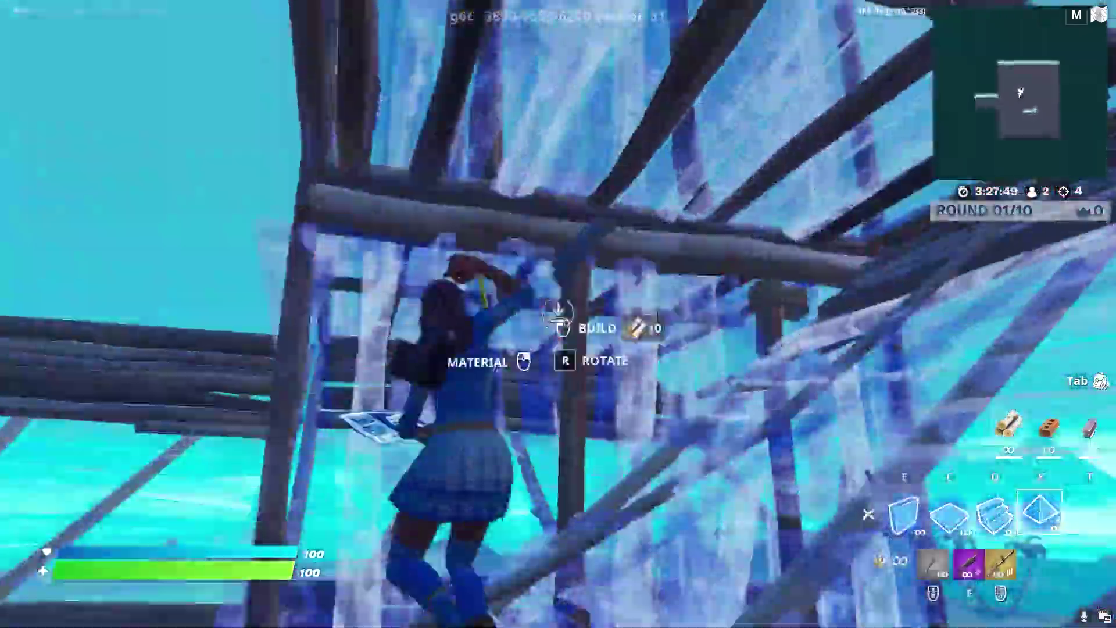
pyautogui.click(558, 314)
pyautogui.press('w')
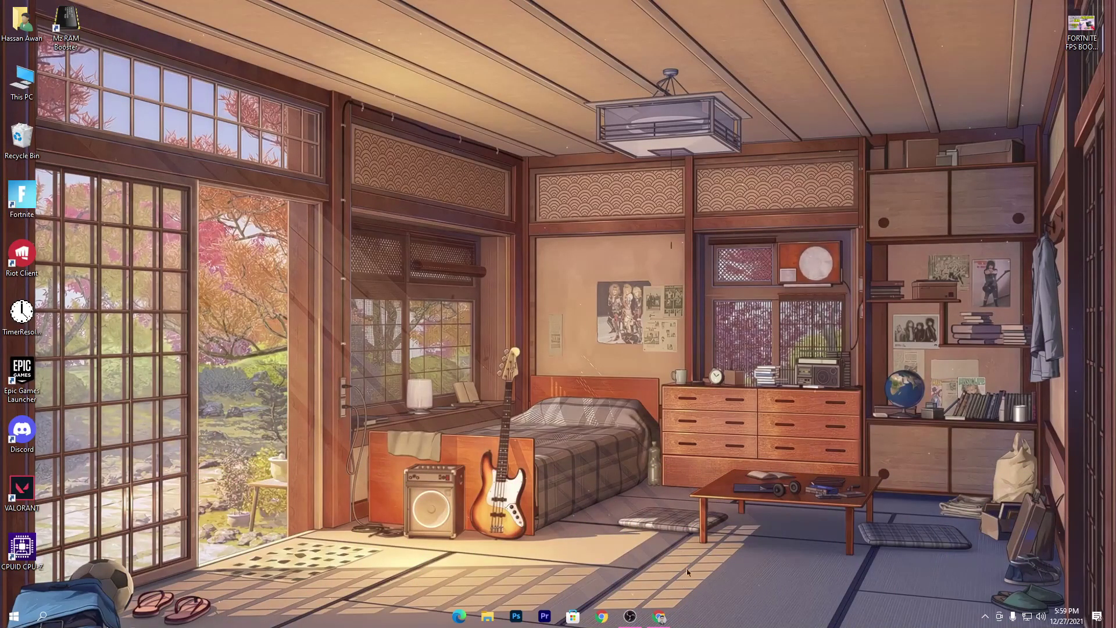
# - Open the Chapter 3 low-end PC FPS Boost Pack post on Download Packs and its download page
pyautogui.click(659, 616)
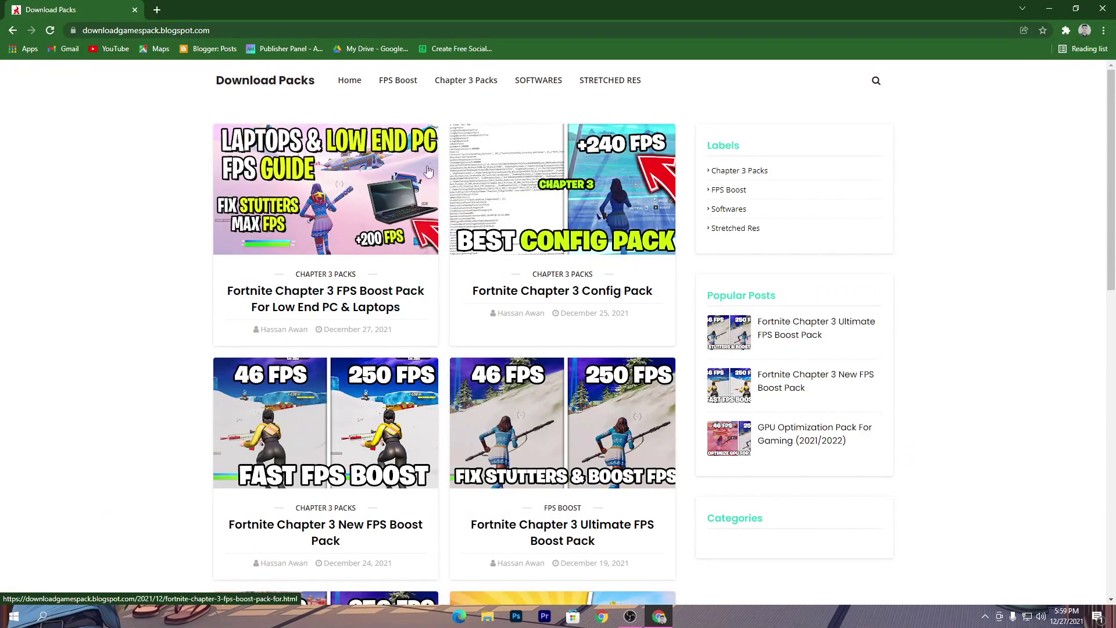
pyautogui.click(481, 82)
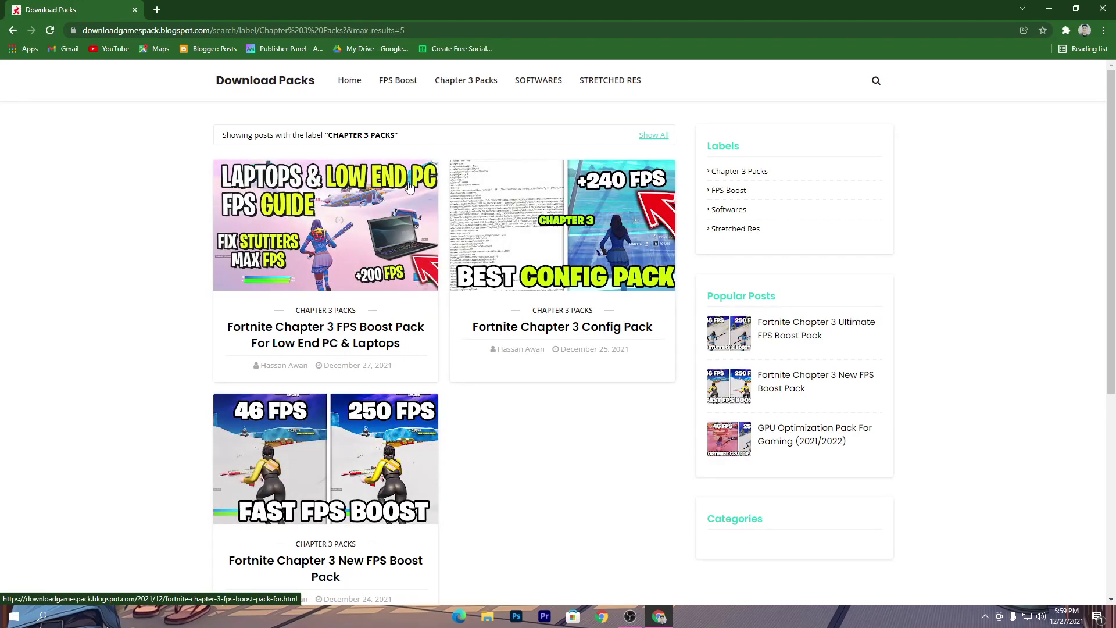
pyautogui.click(312, 234)
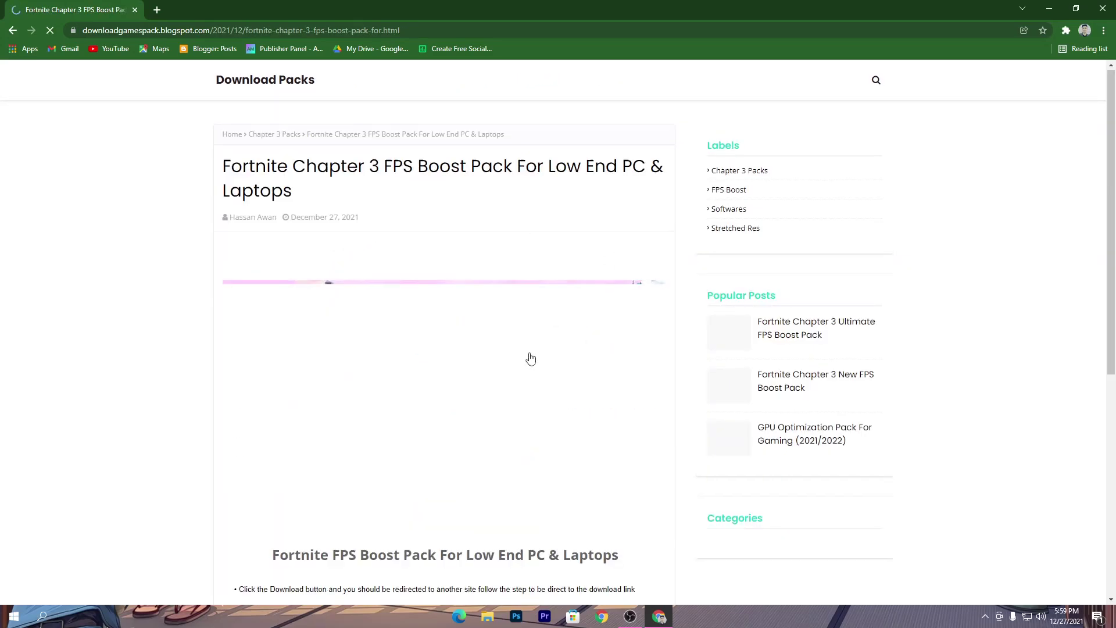
pyautogui.scroll(-3, 514, 336)
pyautogui.click(443, 381)
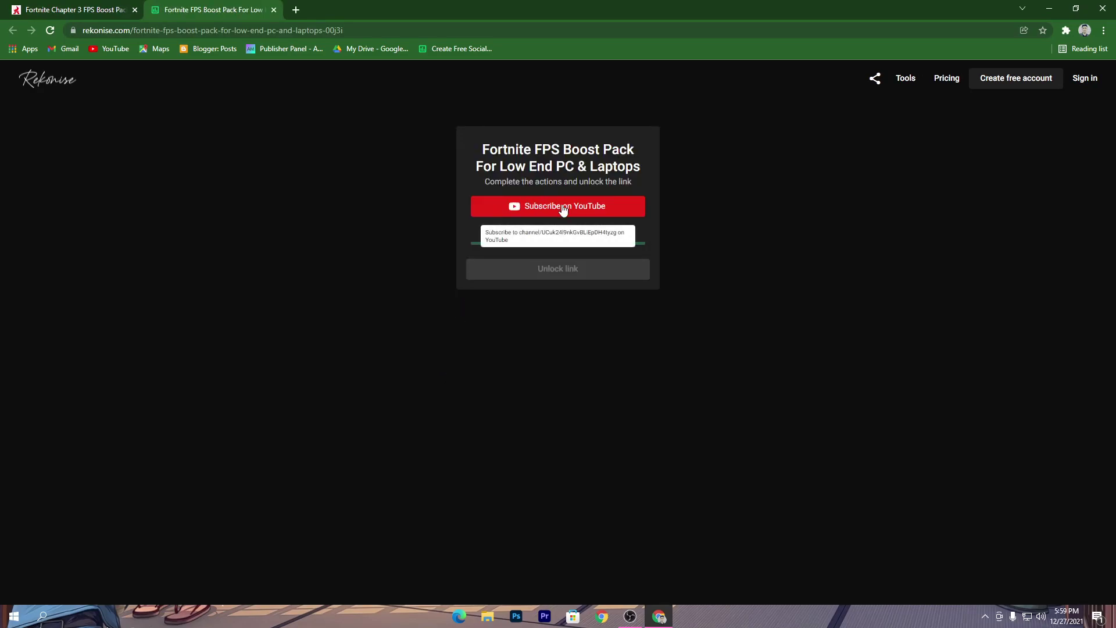
# - Subscribe on YouTube with All notifications, then unlock the Rekonise link to Google Drive
pyautogui.click(576, 208)
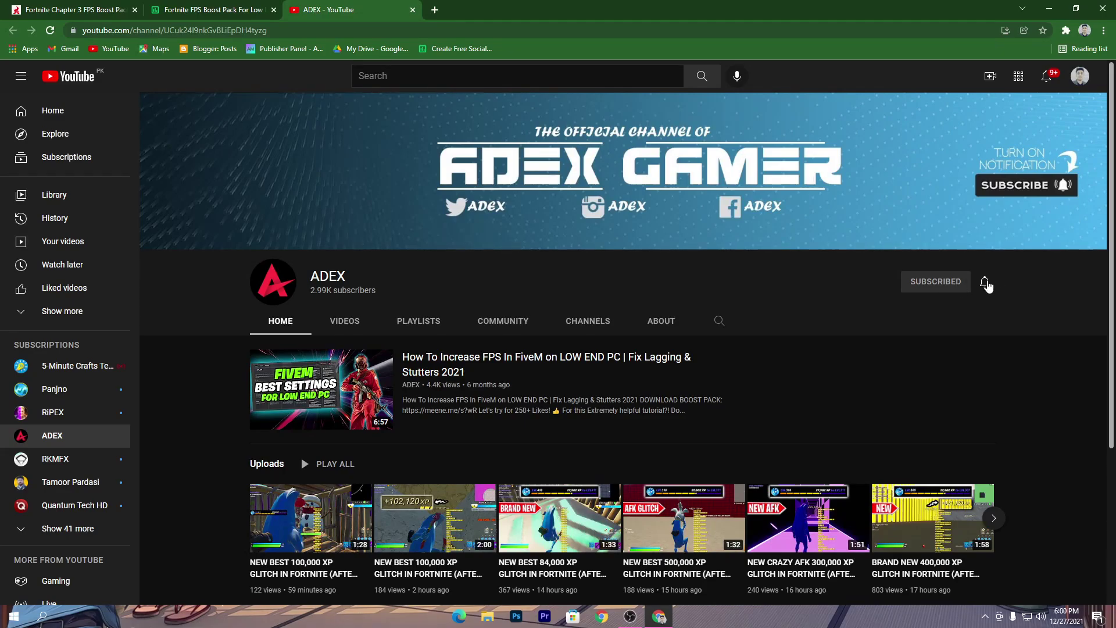
pyautogui.click(985, 282)
pyautogui.click(1009, 308)
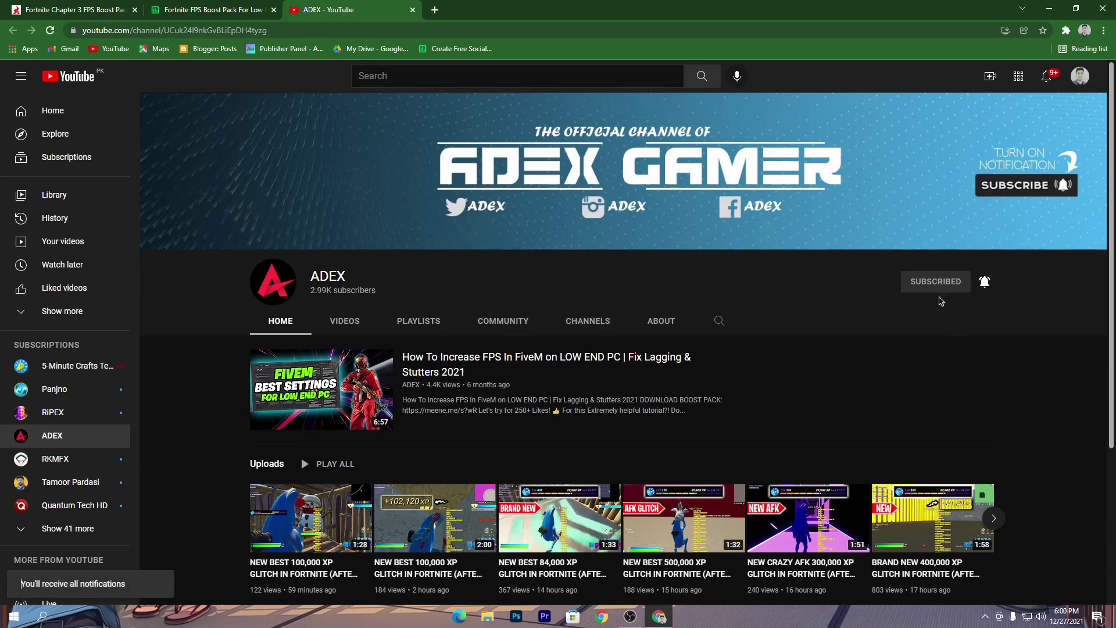
pyautogui.click(180, 7)
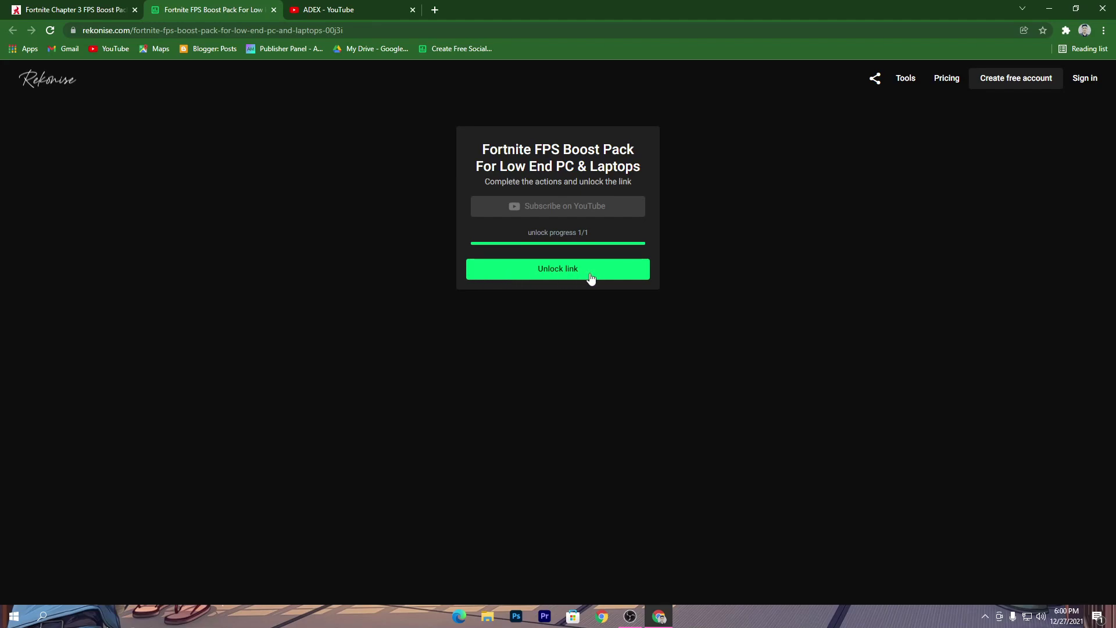
pyautogui.click(596, 276)
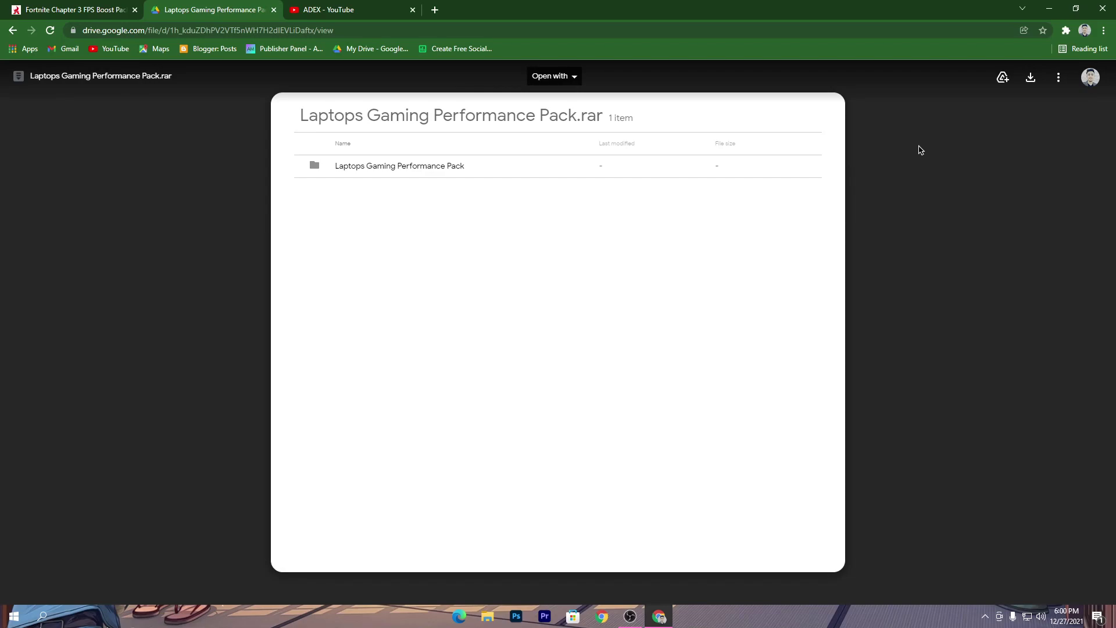
# - Download Laptops Gaming Performance Pack.rar (300.88 KB) from the Drive preview
pyautogui.click(1031, 78)
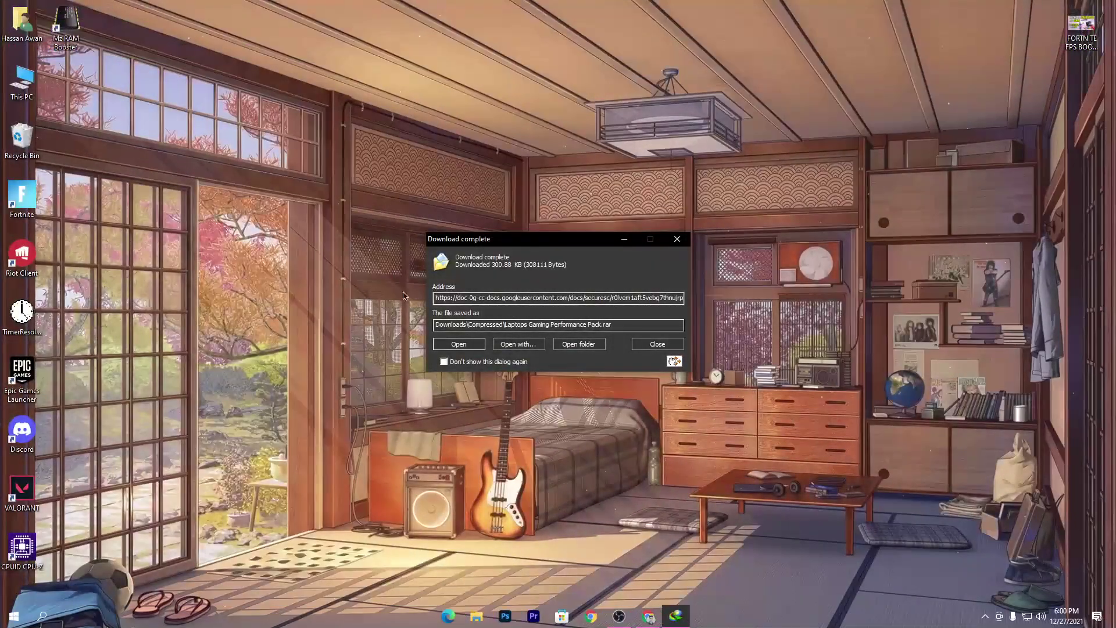
# - Move the .rar to the desktop, extract its folder with WinRAR, and open the extracted folder
pyautogui.moveTo(674, 361); pyautogui.dragTo(447, 215)
pyautogui.click(677, 241)
pyautogui.doubleClick(447, 215)
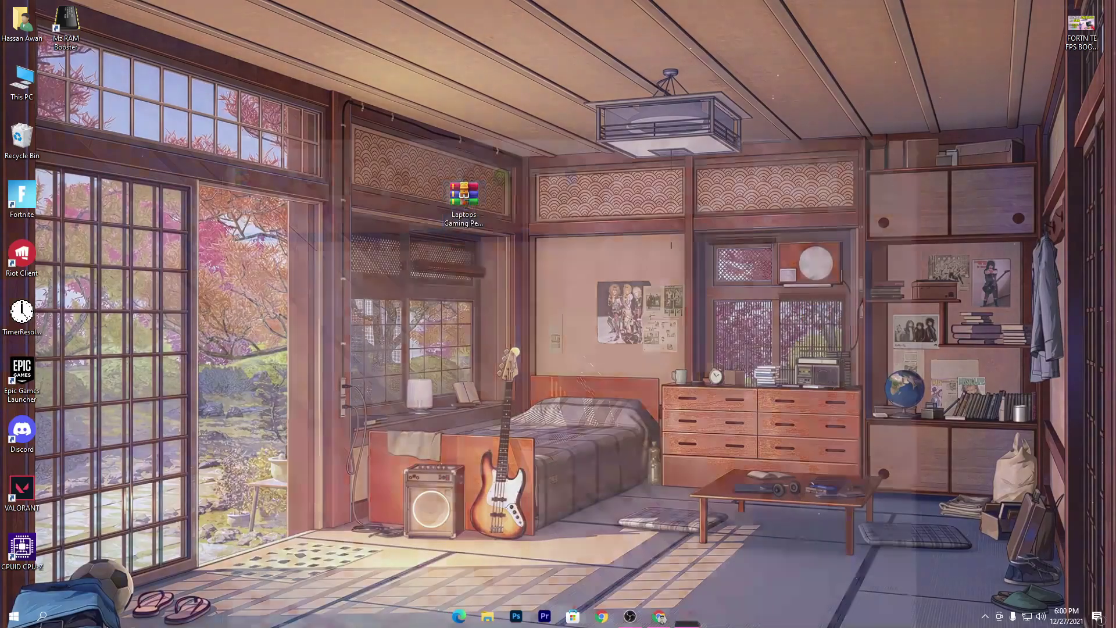
pyautogui.moveTo(257, 243); pyautogui.dragTo(594, 87)
pyautogui.click(928, 137)
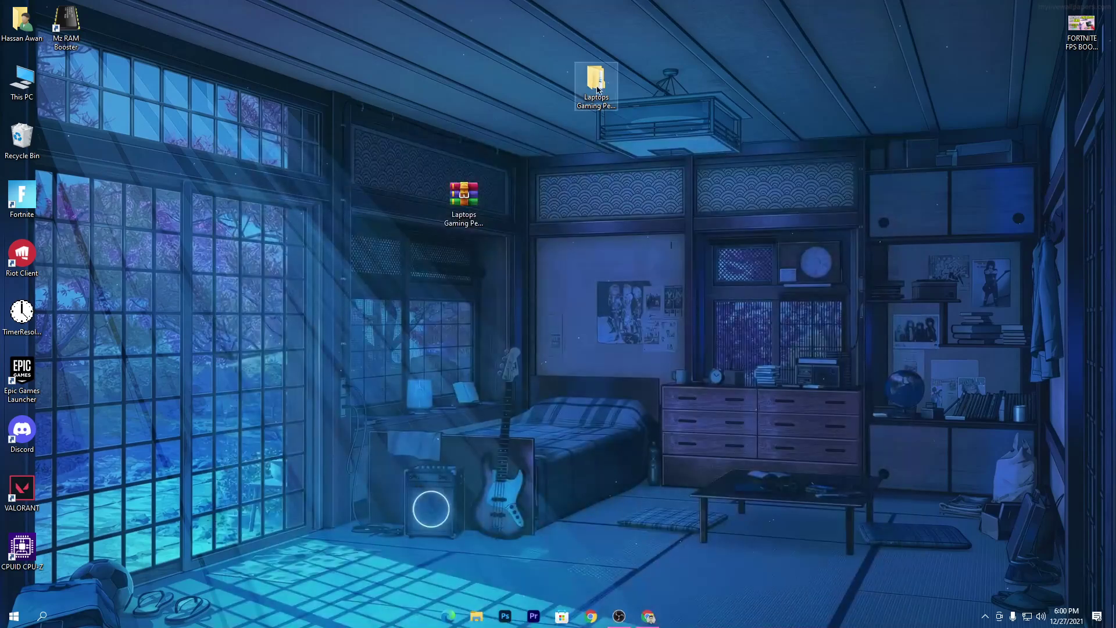
pyautogui.doubleClick(591, 82)
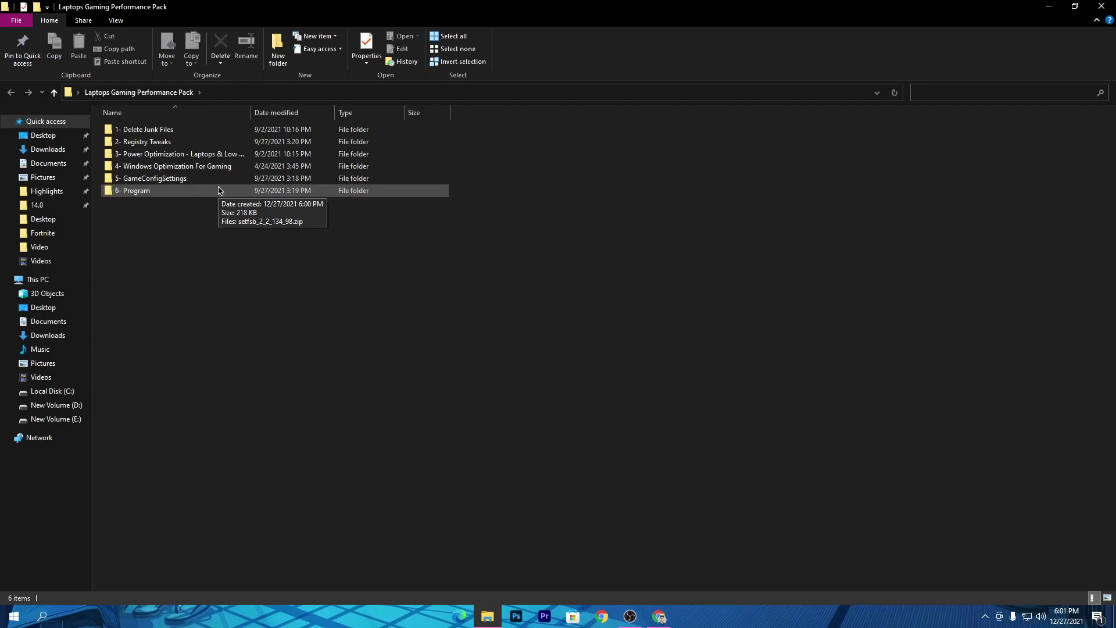
# - Search Windows for 'res' and open the Create a restore point settings
pyautogui.click(41, 622)
pyautogui.write('run')
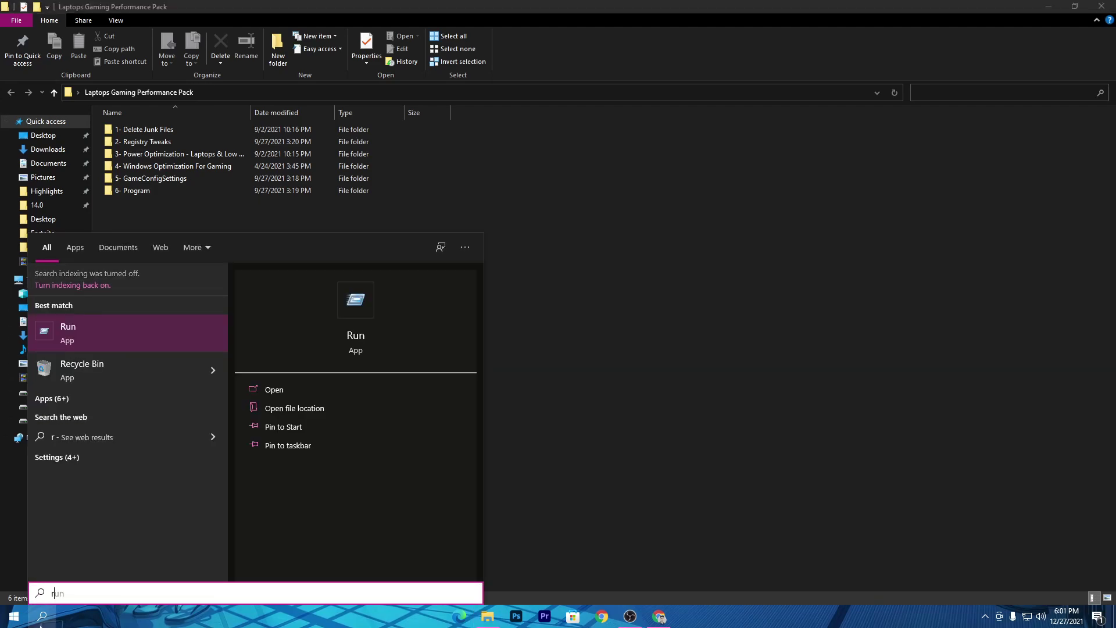
pyautogui.press('BackSpace')
pyautogui.press('BackSpace')
pyautogui.press('BackSpace')
pyautogui.write('res')
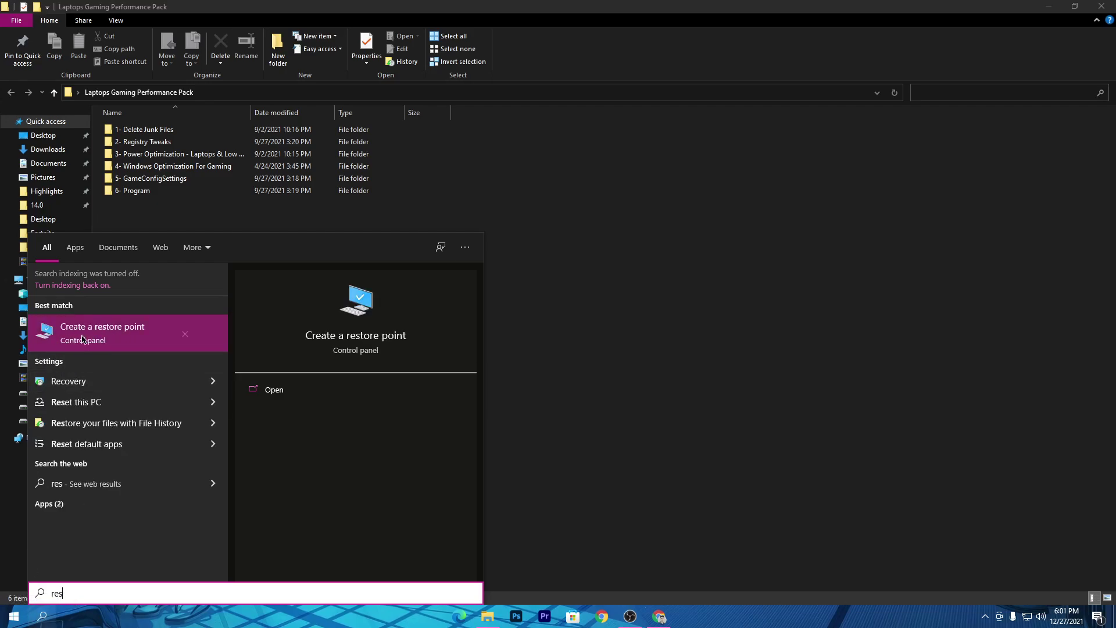
pyautogui.click(82, 339)
# - Turn on protection for New Volume (D:), request a restore point, and close System Properties
pyautogui.click(266, 277)
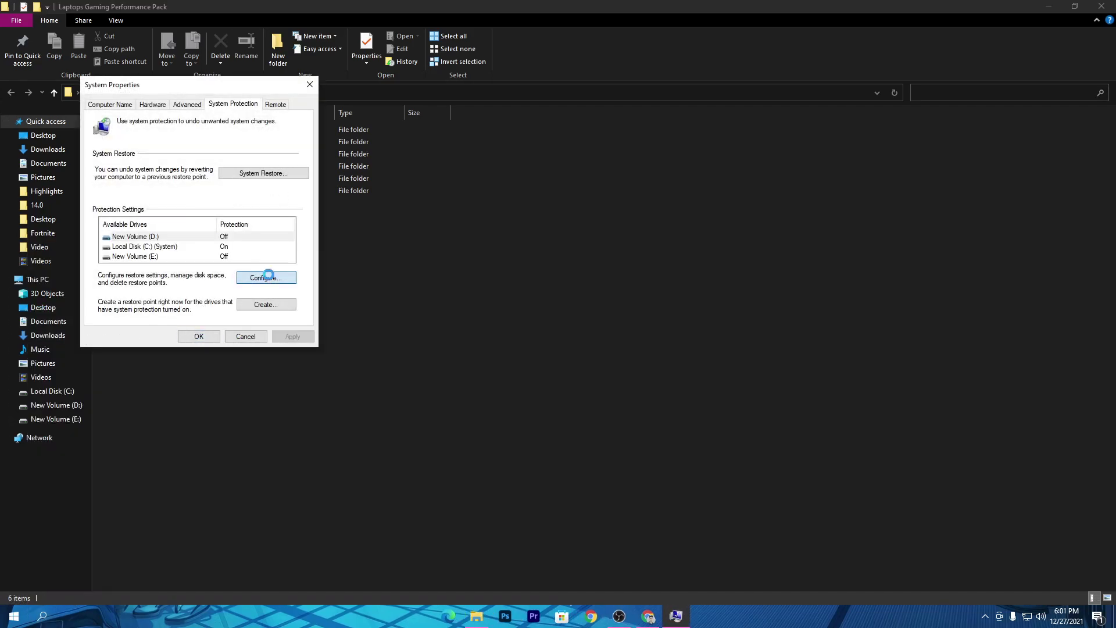
pyautogui.click(169, 170)
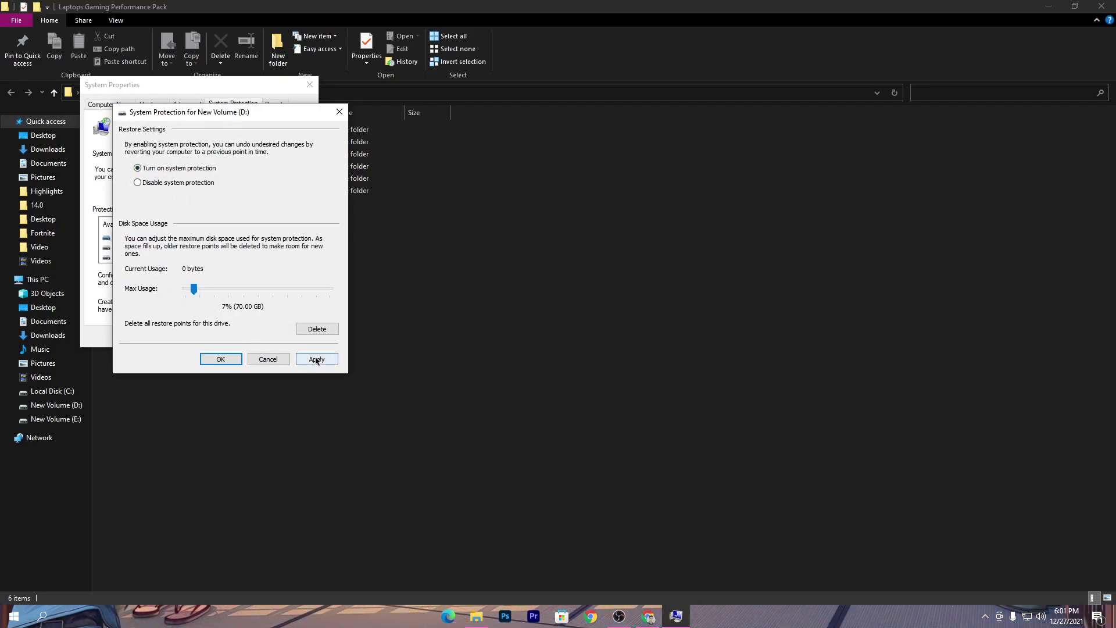
pyautogui.click(220, 359)
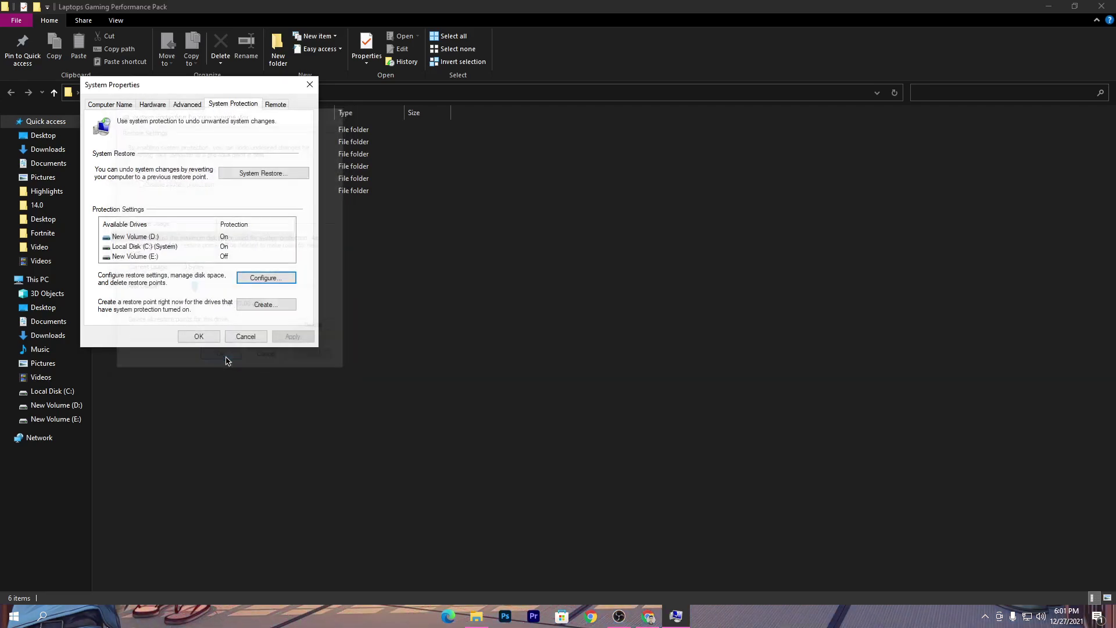
pyautogui.click(252, 305)
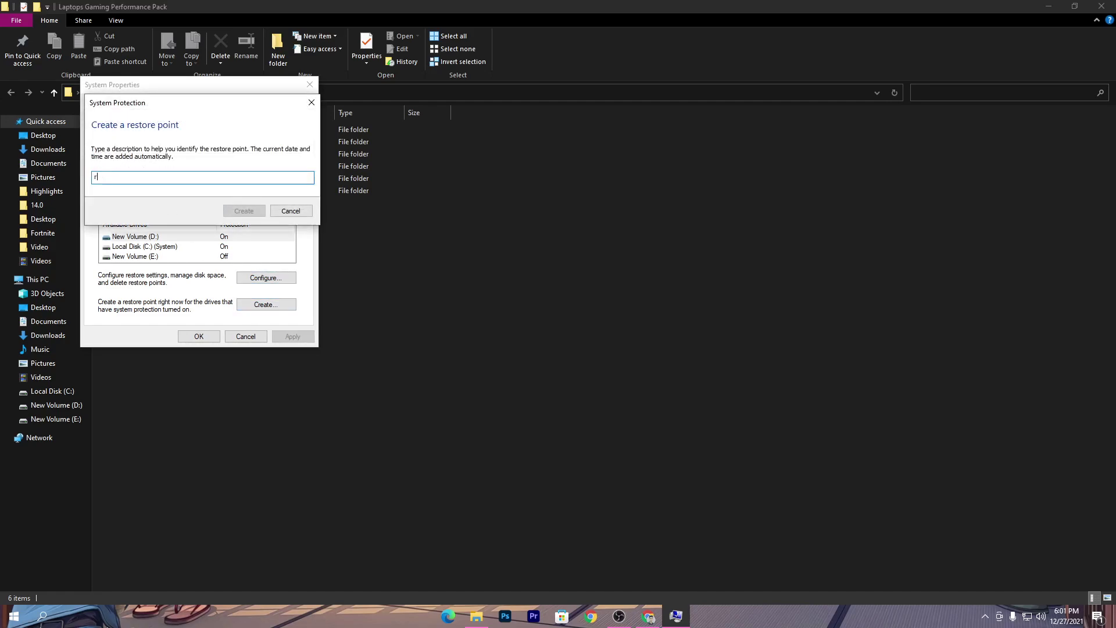
pyautogui.write('r')
pyautogui.click(288, 211)
pyautogui.click(310, 84)
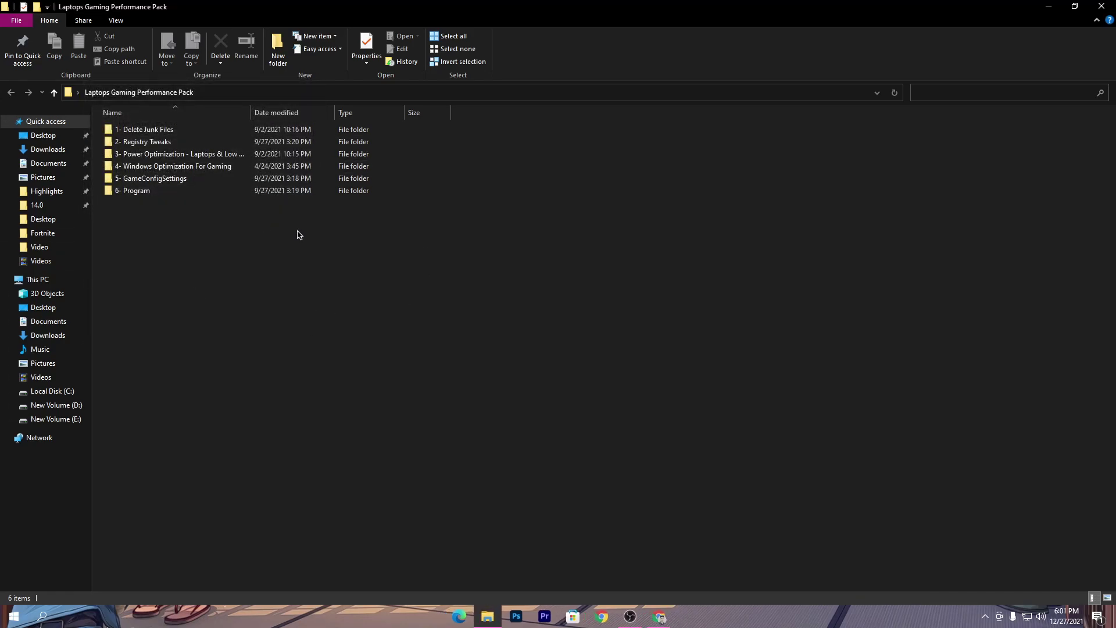
# - Run Delete Log Files.bat from the 1- Delete Junk Files folder
pyautogui.doubleClick(149, 133)
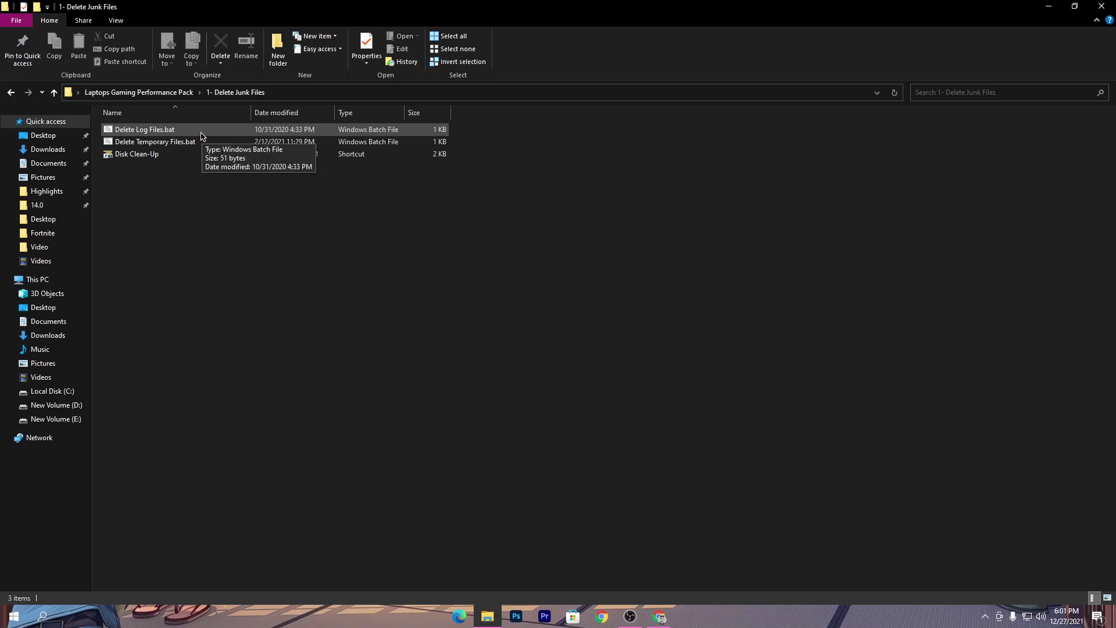
pyautogui.rightClick(151, 130)
pyautogui.click(159, 137)
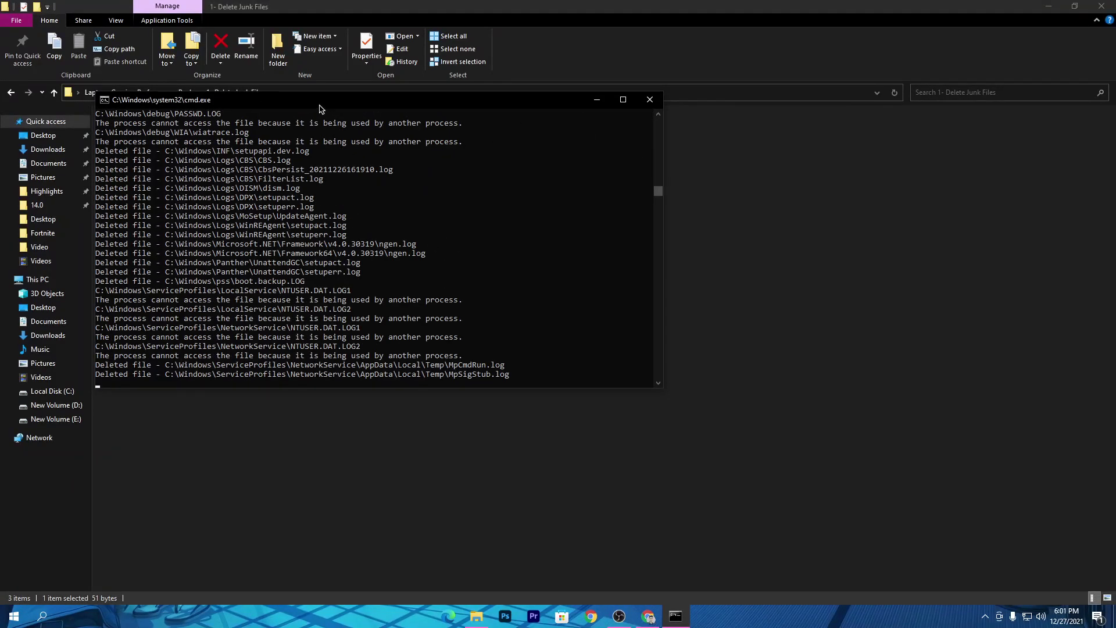
pyautogui.moveTo(504, 107); pyautogui.dragTo(912, 128)
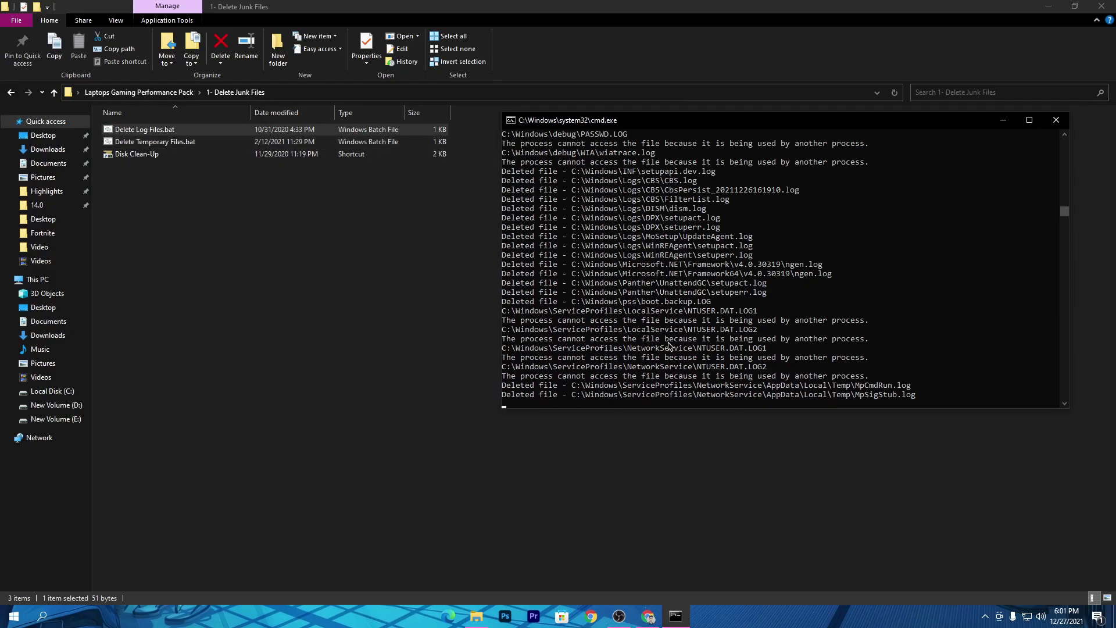
# - Run Delete Temporary Files.bat and return to the Laptops Gaming Performance Pack folder
pyautogui.doubleClick(152, 142)
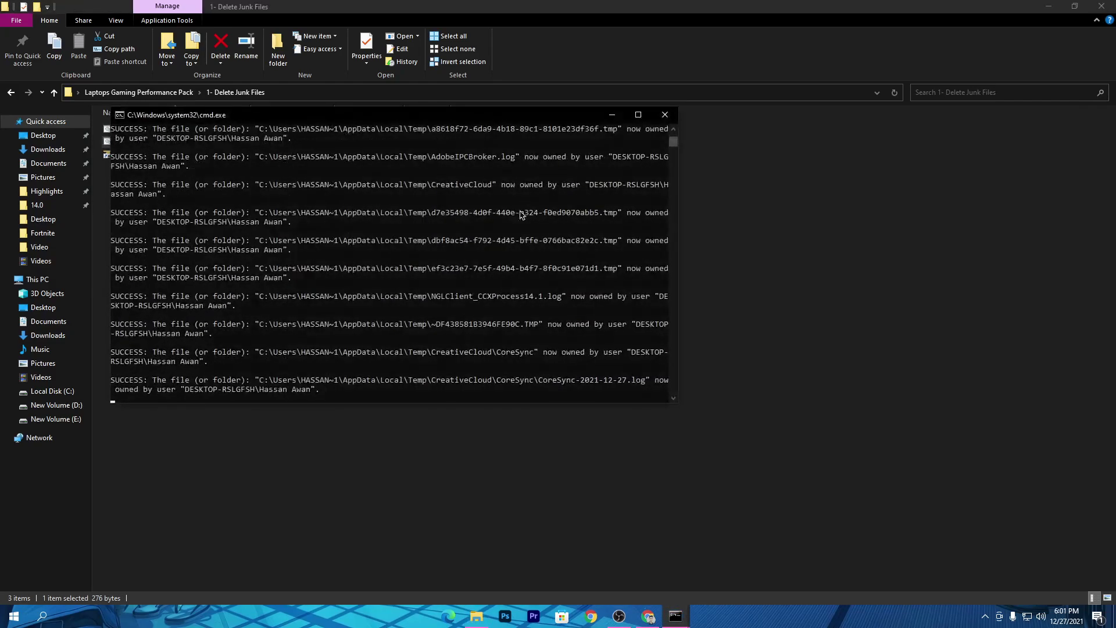
pyautogui.press('Return')
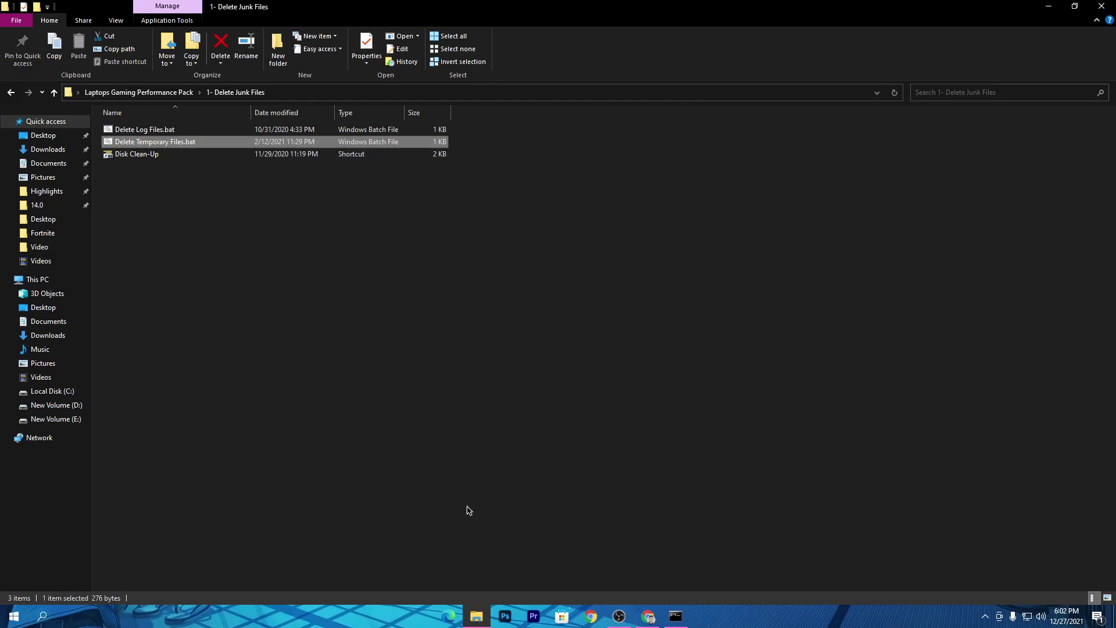
pyautogui.click(668, 617)
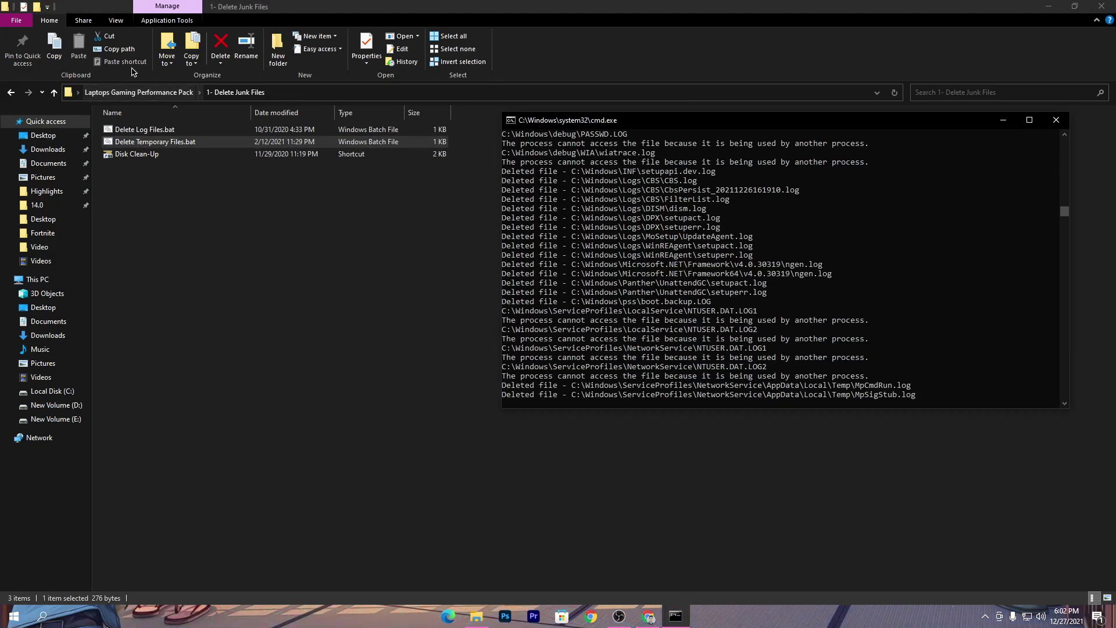
pyautogui.click(140, 91)
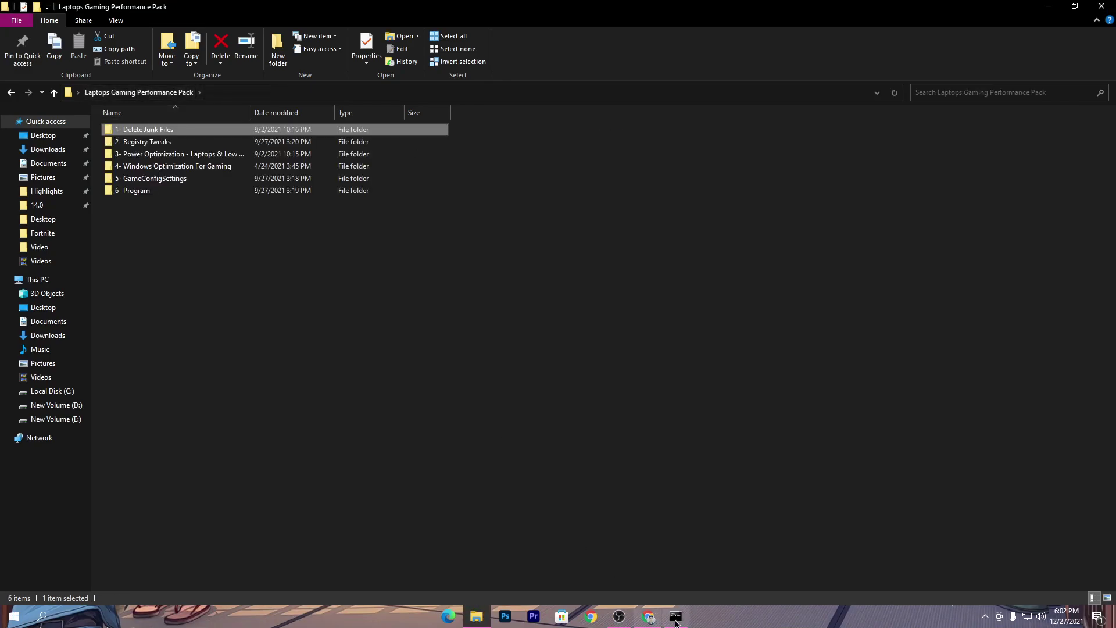
pyautogui.click(676, 617)
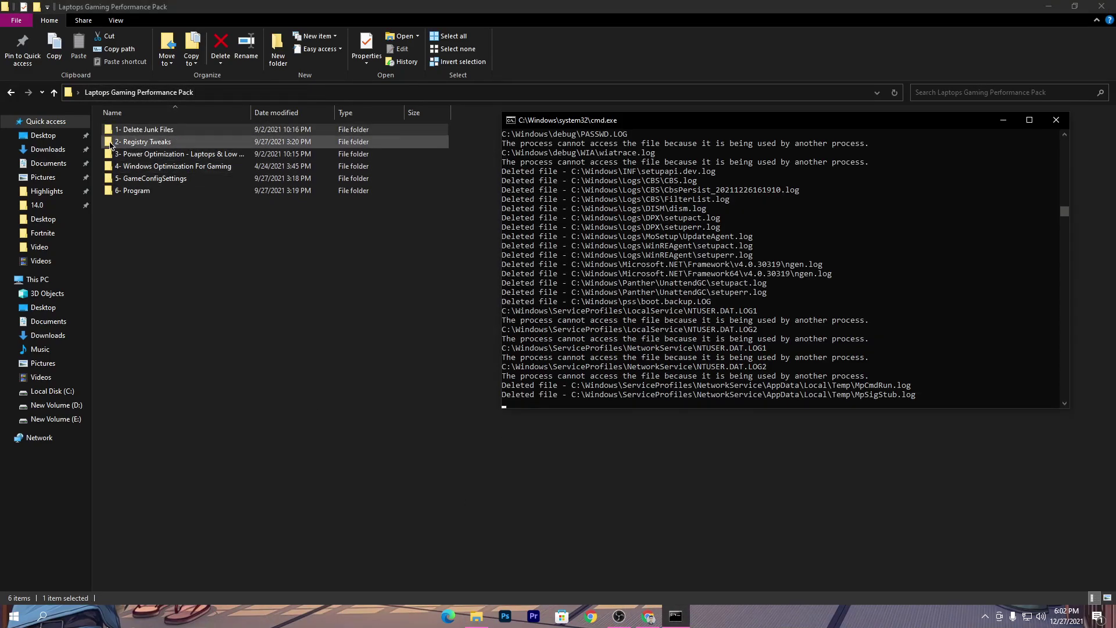
# - Merge Laptops Performance Boost.reg from 2- Registry Tweaks into the registry and return to the pack folder
pyautogui.doubleClick(156, 145)
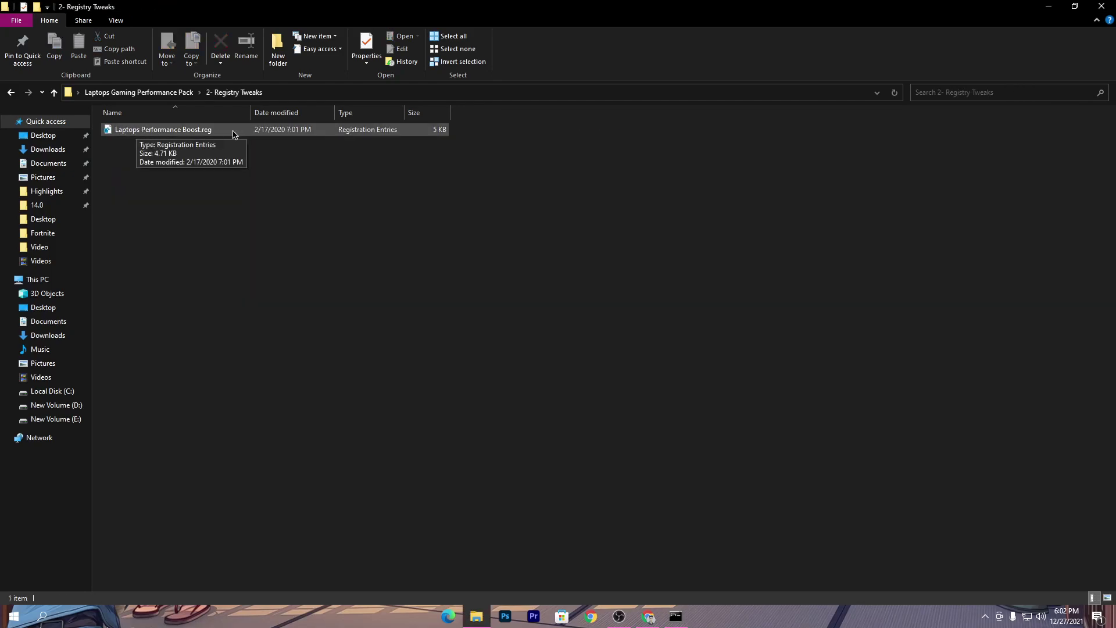
pyautogui.doubleClick(162, 135)
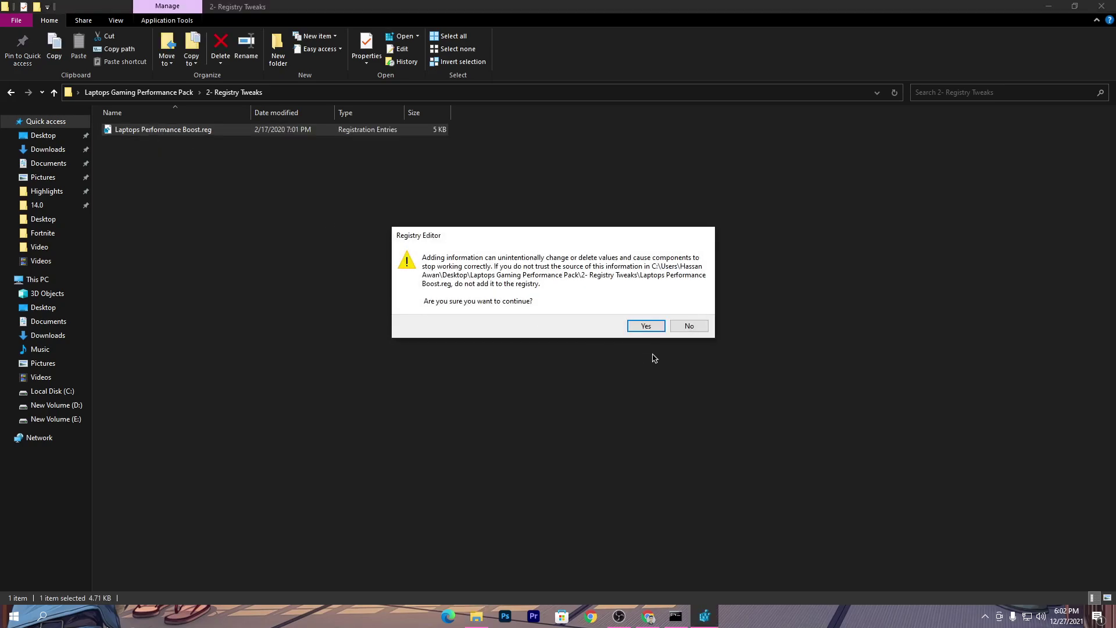
pyautogui.click(640, 324)
pyautogui.click(690, 313)
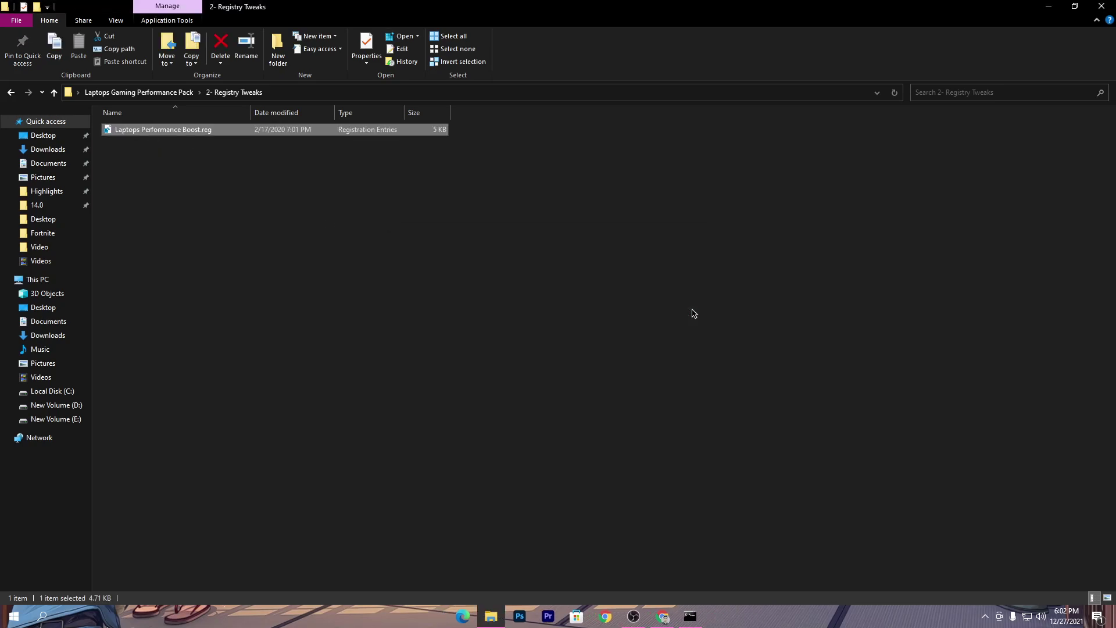
pyautogui.hotkey('alt', 'Up')
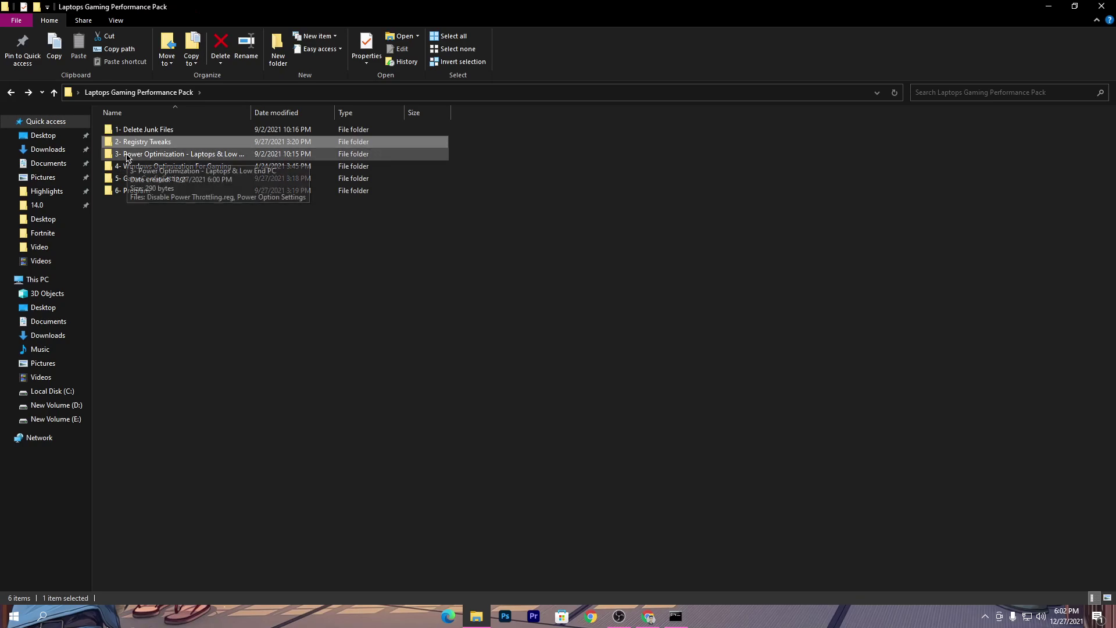
pyautogui.click(218, 158)
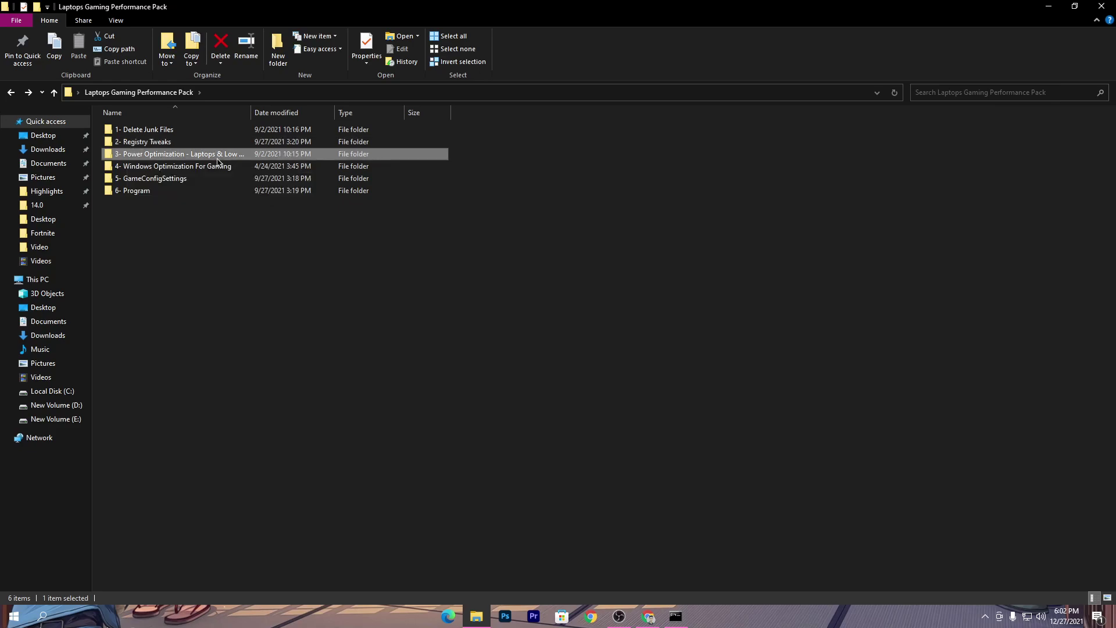
# - Merge Disable Power Throttling.reg into the registry, then open the Power & sleep settings
pyautogui.doubleClick(217, 161)
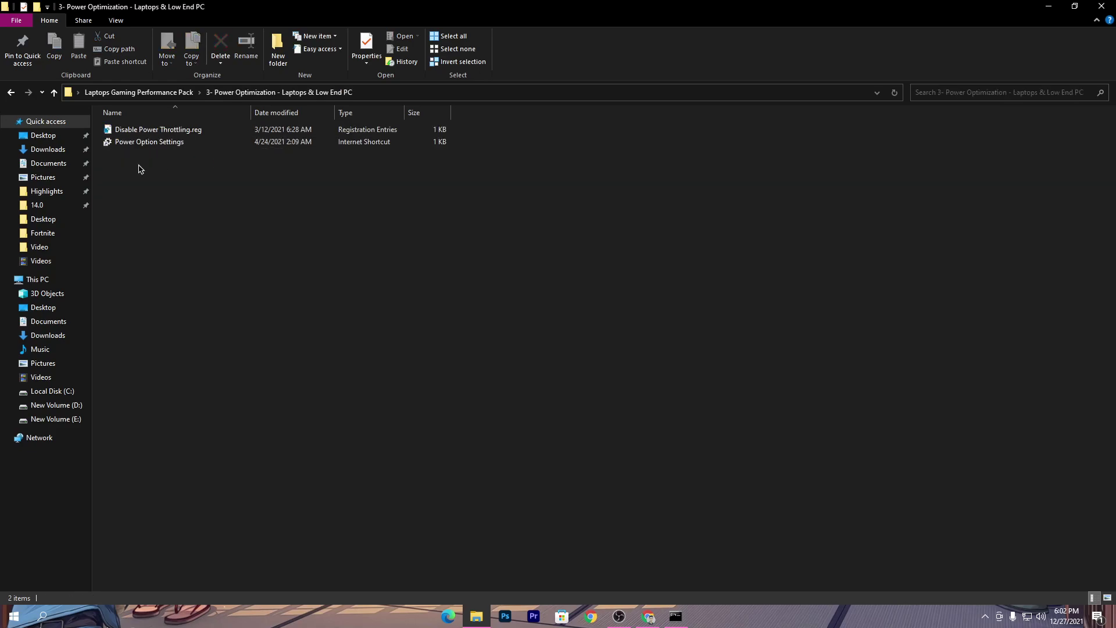
pyautogui.doubleClick(152, 133)
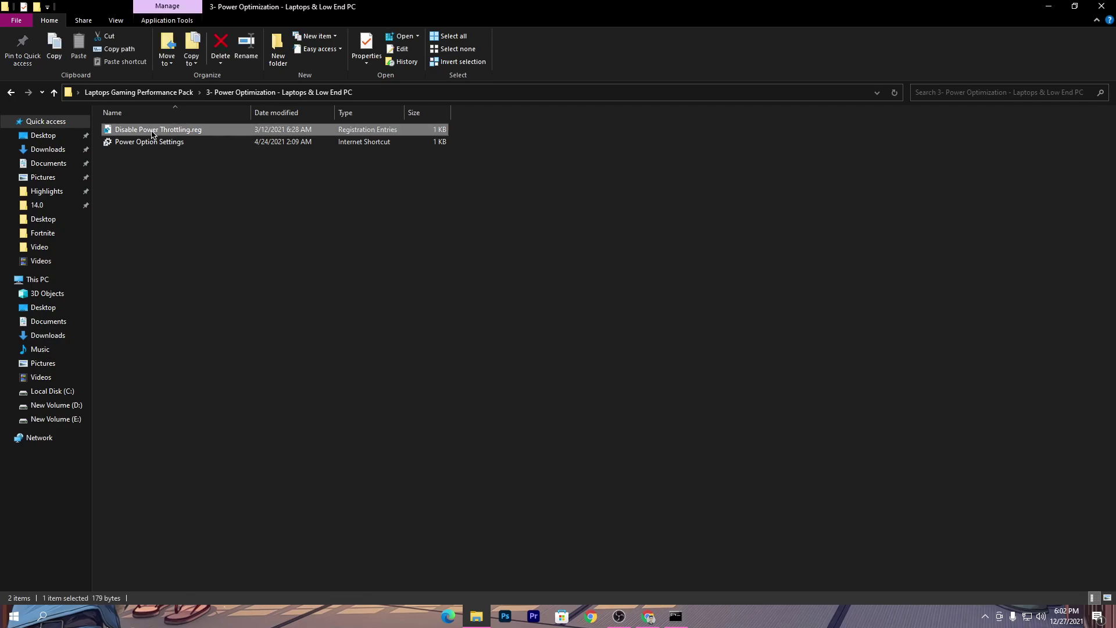
pyautogui.click(643, 325)
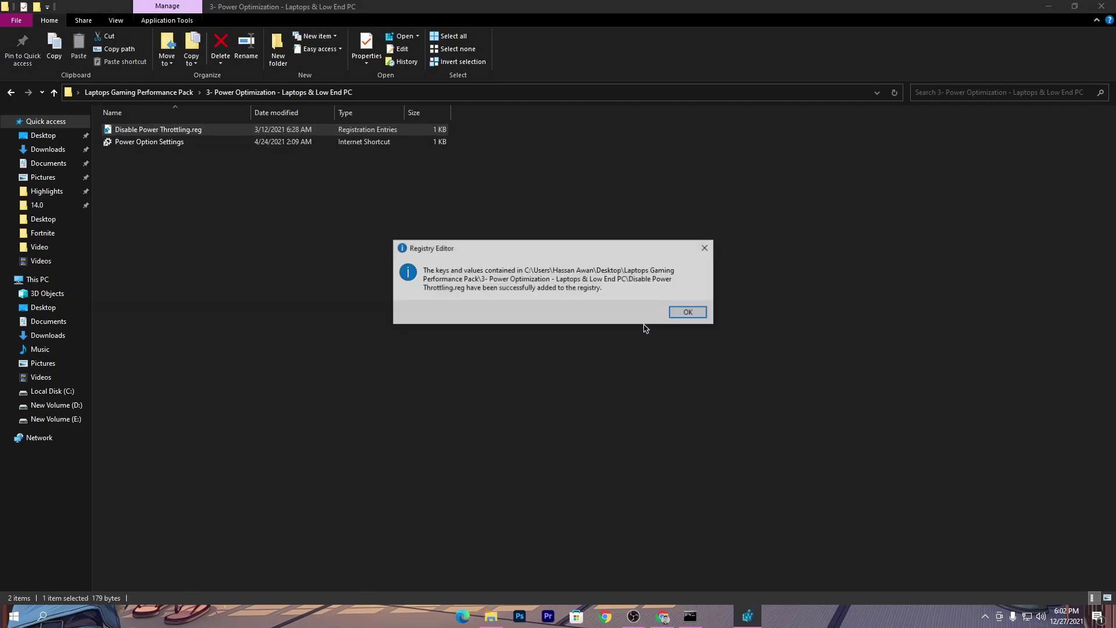
pyautogui.click(689, 313)
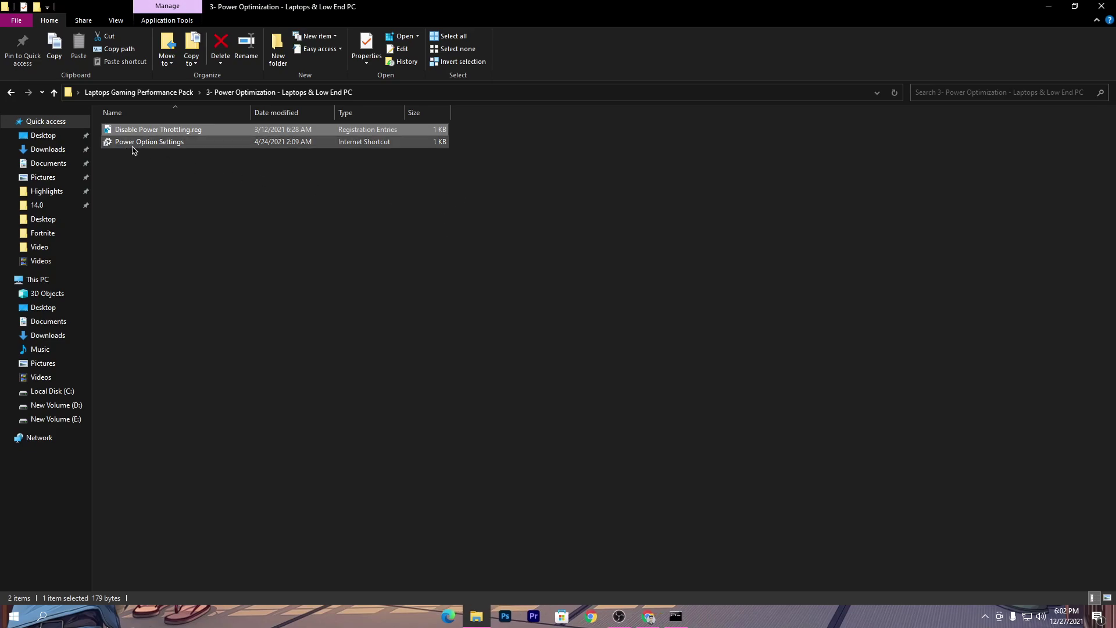
pyautogui.doubleClick(165, 145)
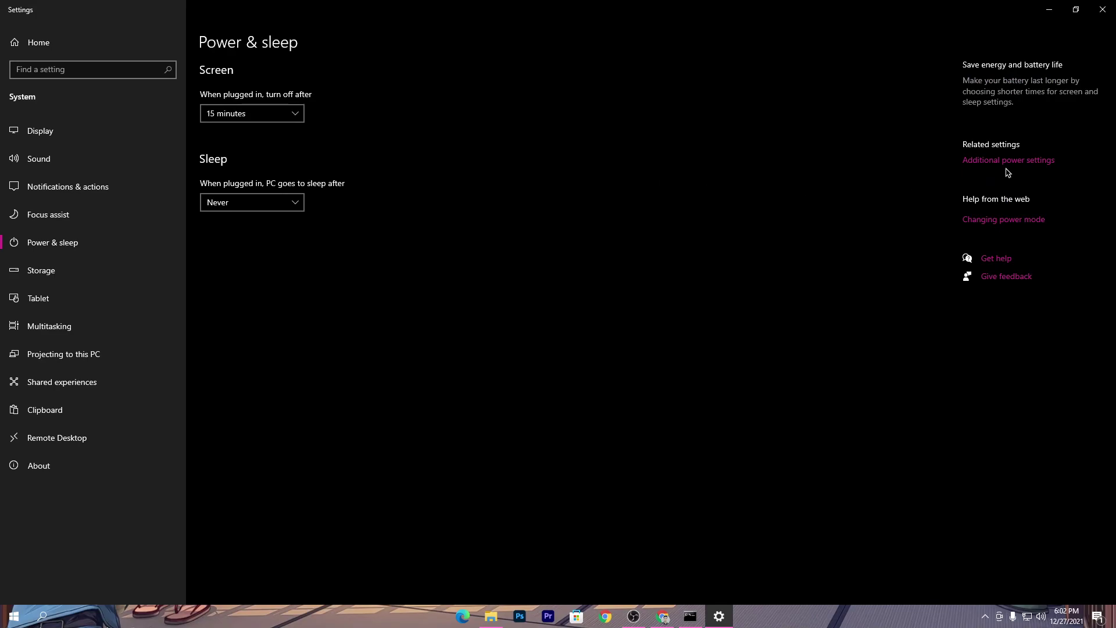
# - Confirm Bitsum Highest Performance is still the active power plan, then close Power Options and Settings
pyautogui.click(1043, 166)
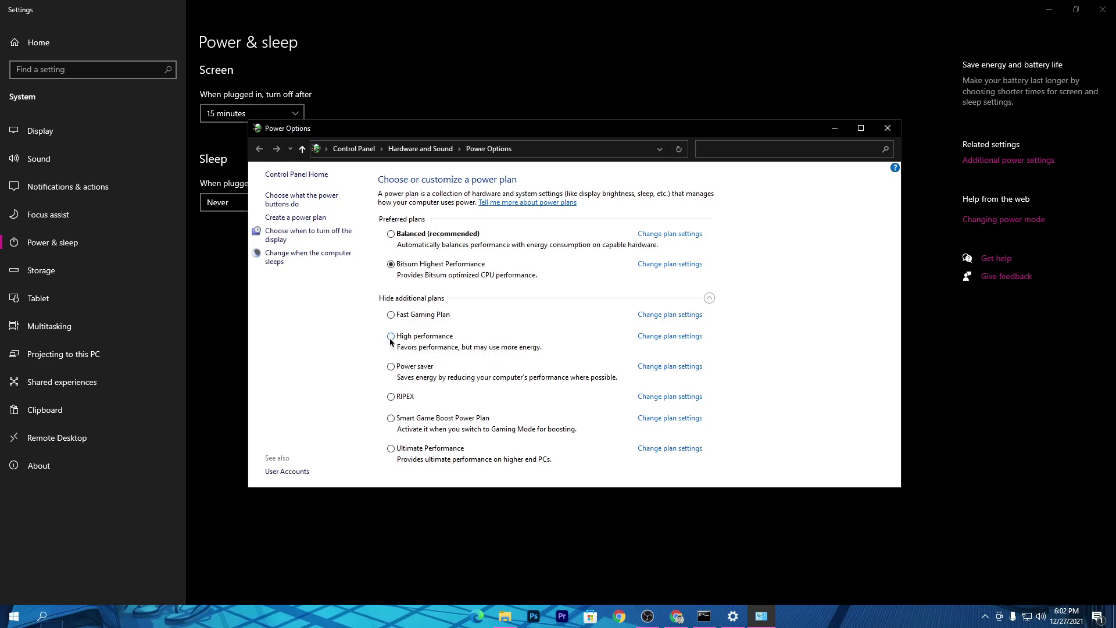
pyautogui.click(886, 128)
pyautogui.click(1103, 9)
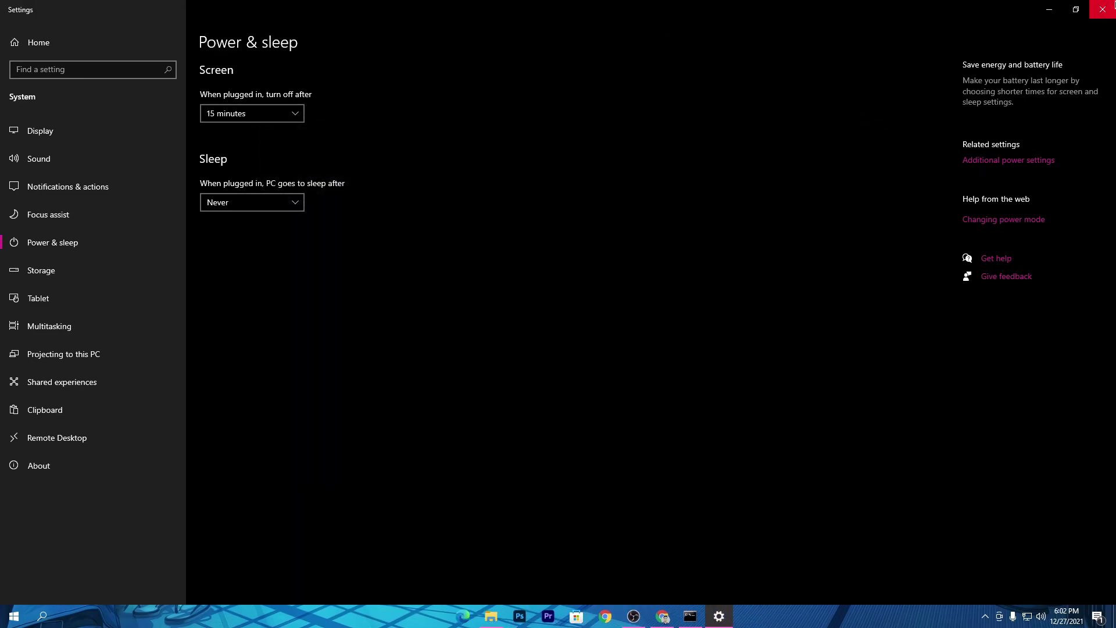
# - Return to the Laptops Gaming Performance Pack folder and close the finished junk-file cleanup Command Prompt
pyautogui.hotkey('alt', 'Up')
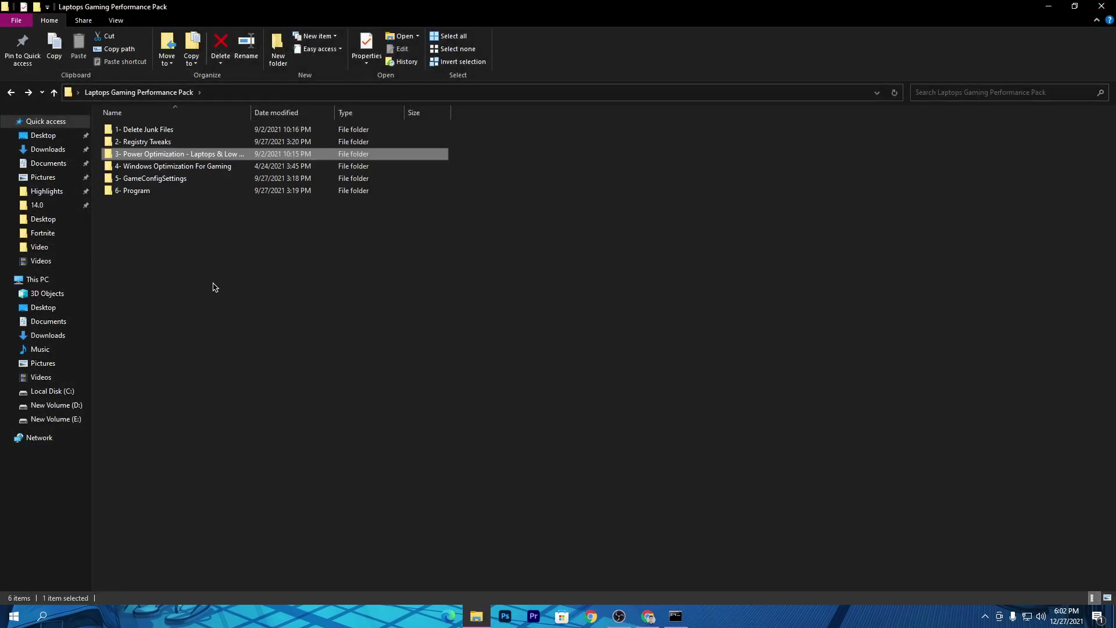
pyautogui.click(675, 616)
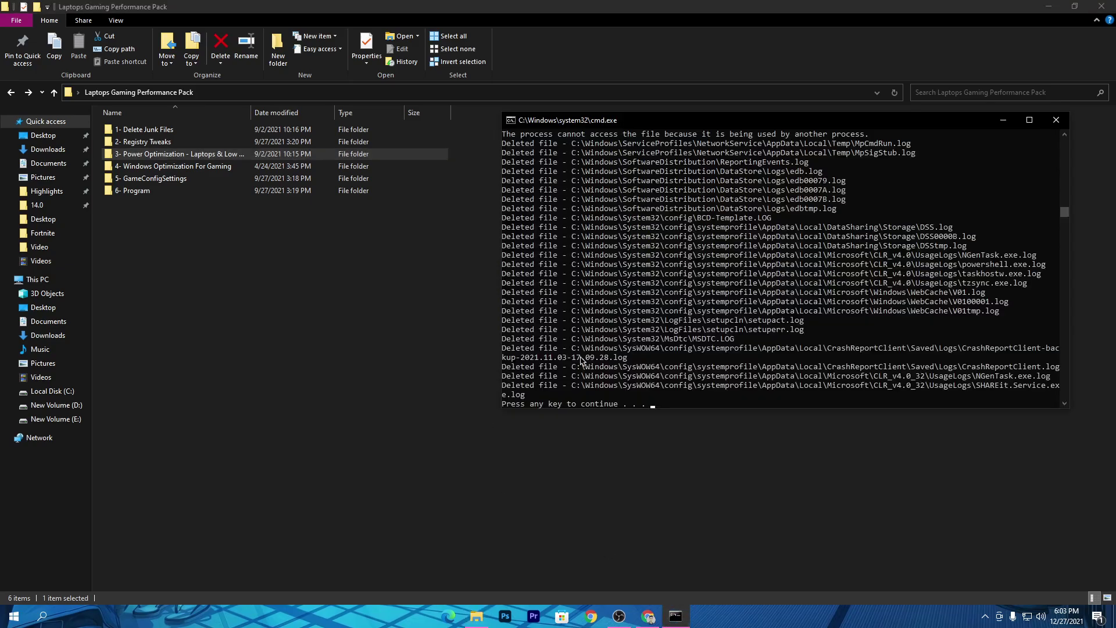
pyautogui.moveTo(677, 126); pyautogui.dragTo(475, 113)
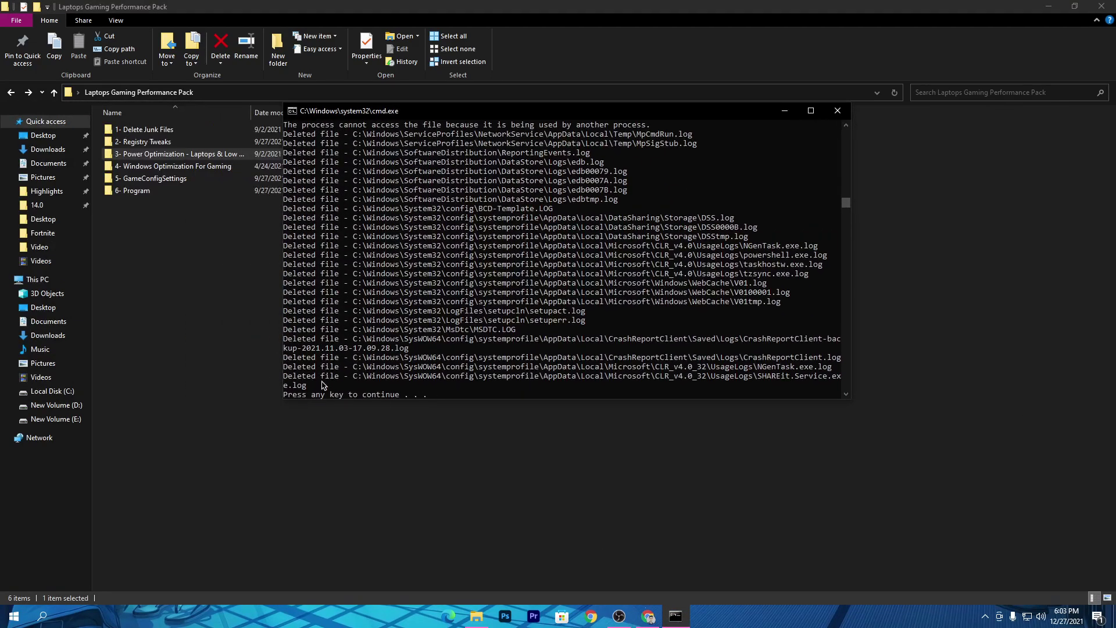
pyautogui.press('Return')
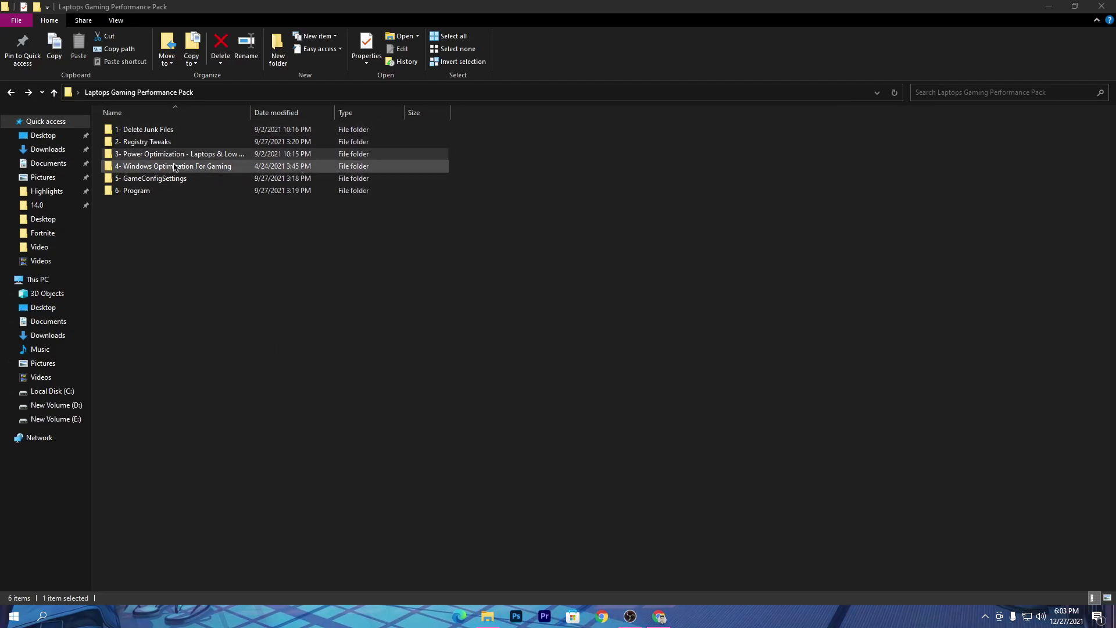
# - From 4- Windows Optimization For Gaming, run Background Apps (Turn off), verify every app is Off, and close Settings
pyautogui.doubleClick(208, 169)
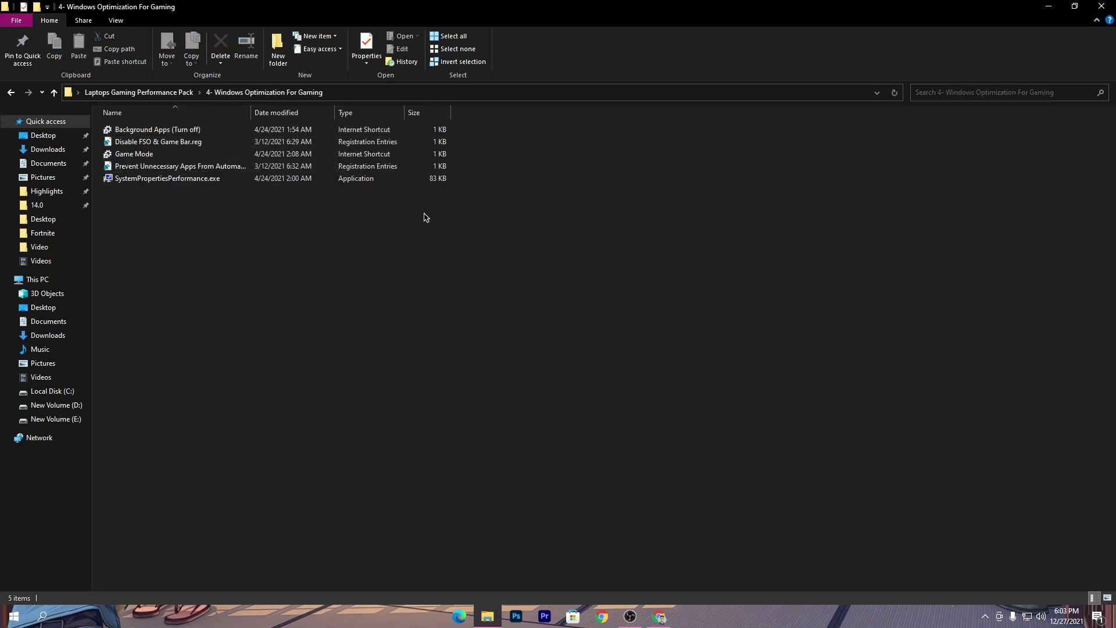
pyautogui.doubleClick(158, 132)
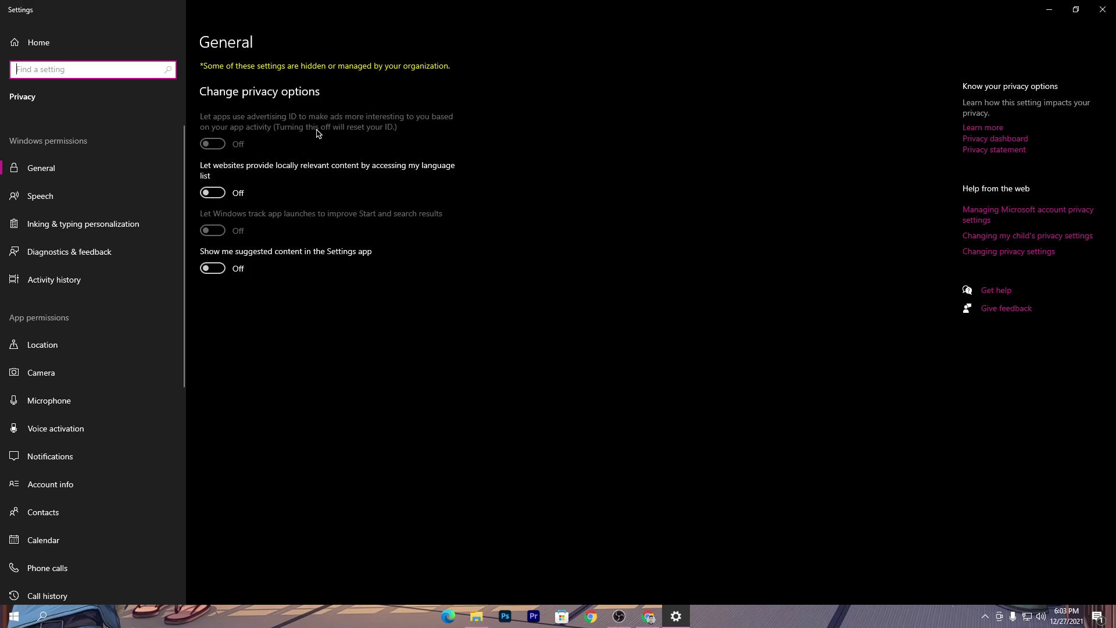
pyautogui.scroll(-7, 150, 314)
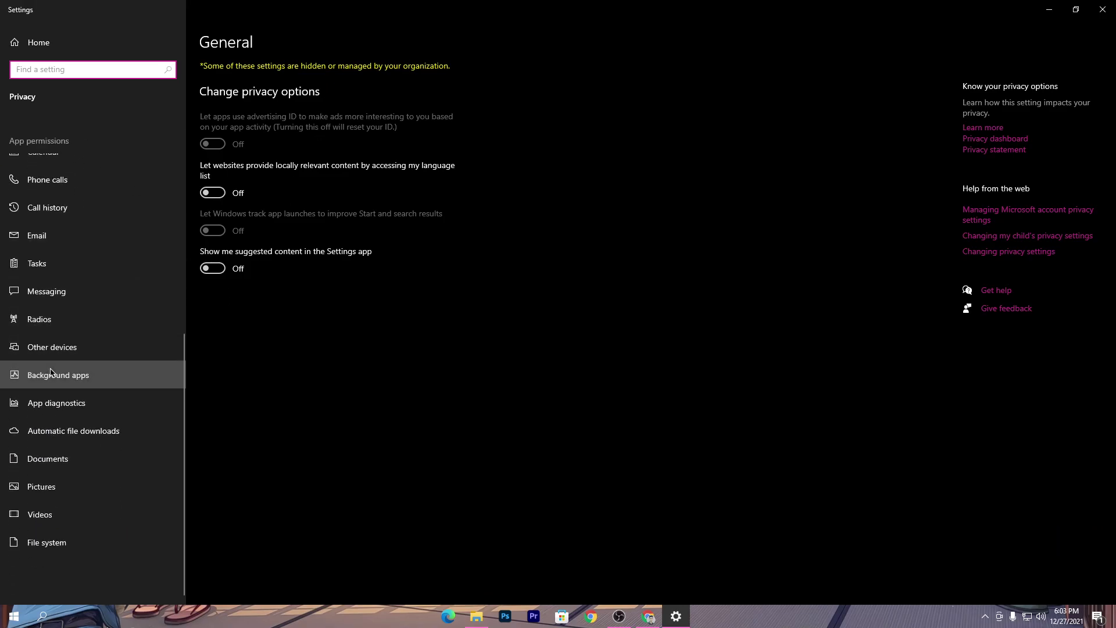
pyautogui.click(51, 372)
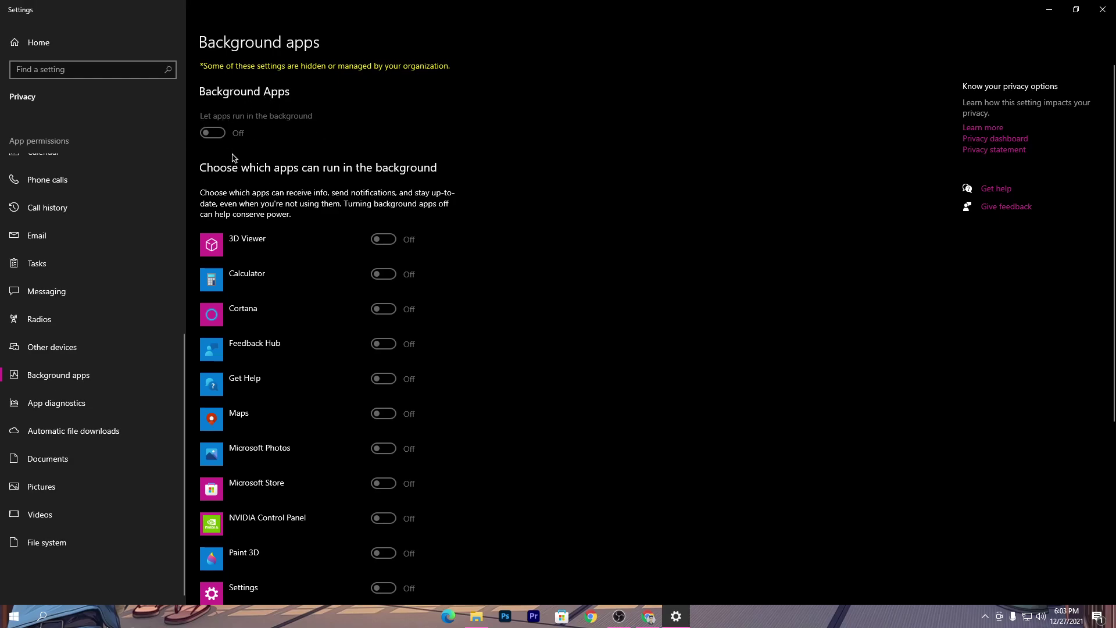
pyautogui.click(1103, 12)
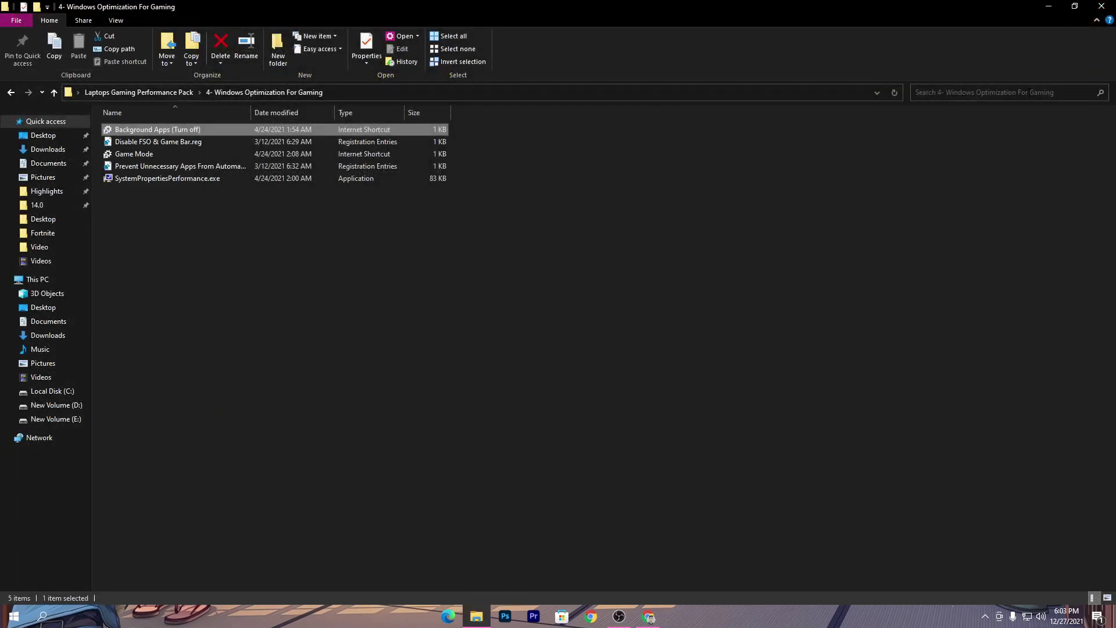
# - Merge Disable FSO & Game Bar.reg into the registry, confirm Game Mode is On, and return to Settings home
pyautogui.doubleClick(145, 141)
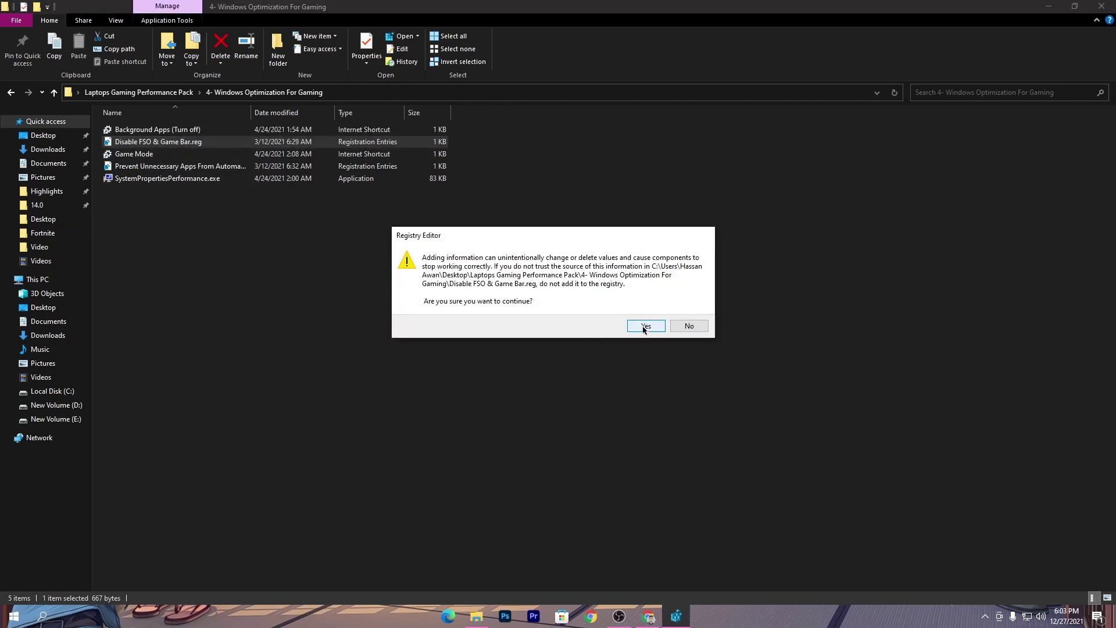
pyautogui.click(645, 325)
pyautogui.click(691, 312)
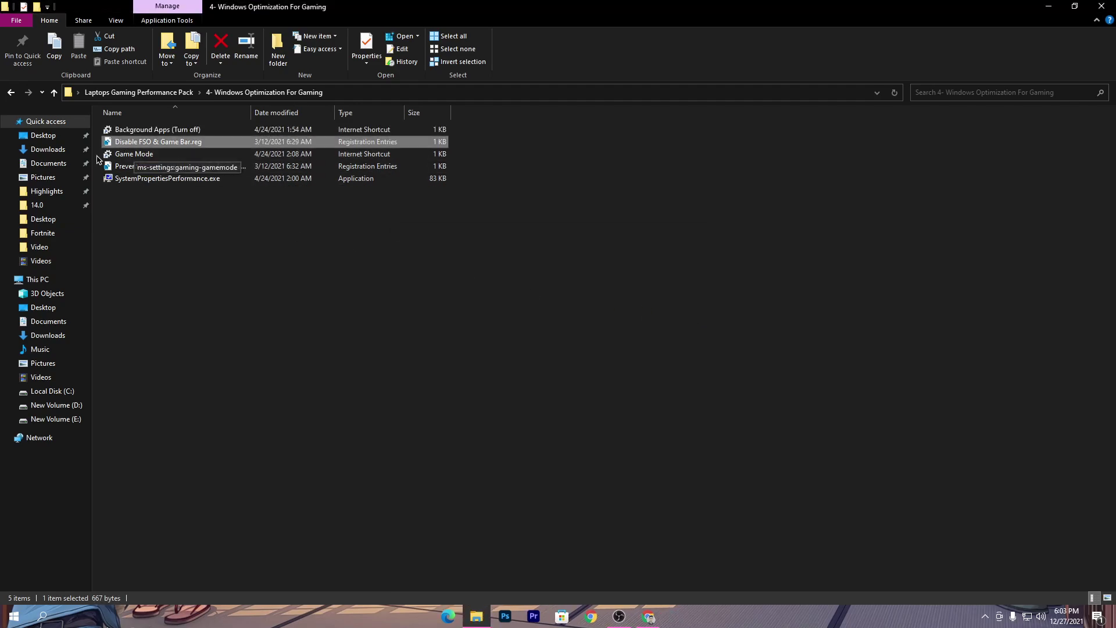
pyautogui.doubleClick(130, 154)
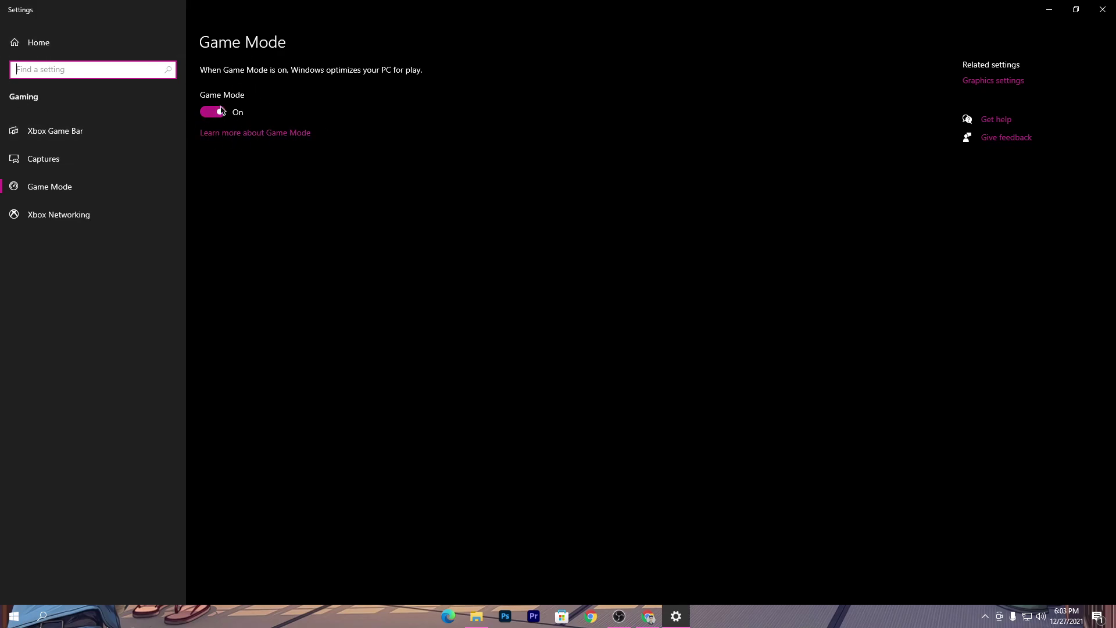
pyautogui.click(34, 53)
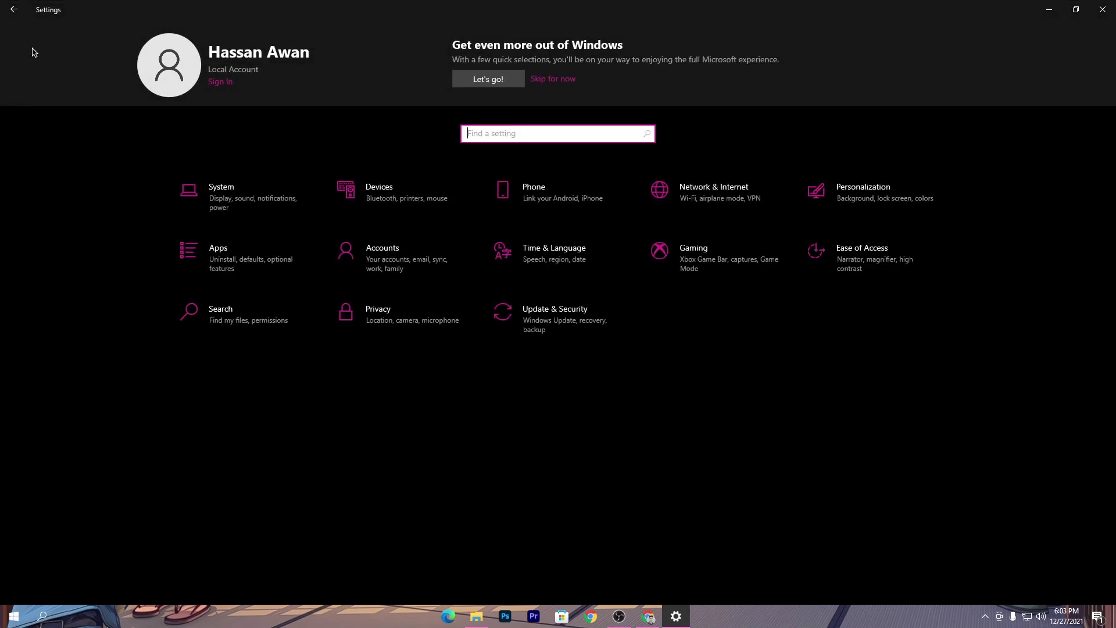
# - Start a Windows Update check under Update & Security, then close Settings
pyautogui.click(554, 319)
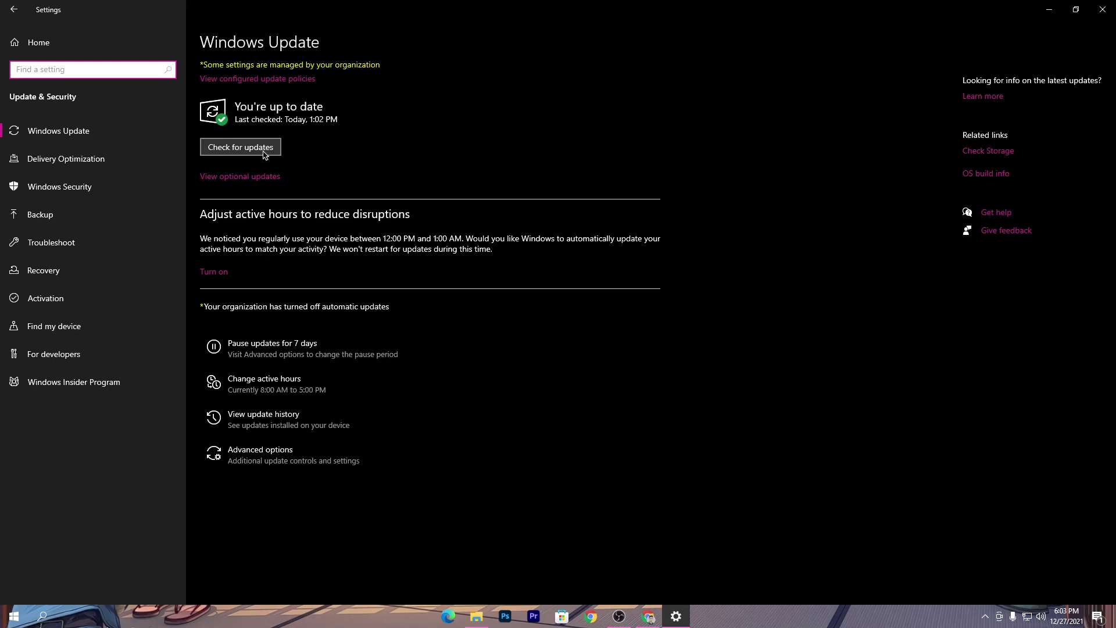
pyautogui.click(254, 150)
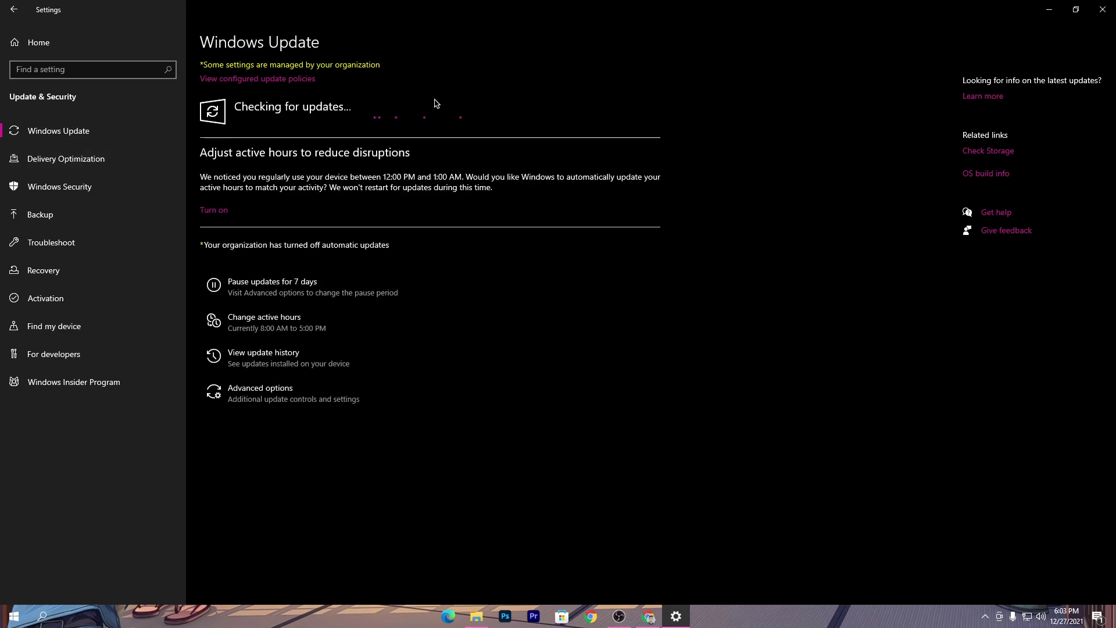
pyautogui.click(1095, 9)
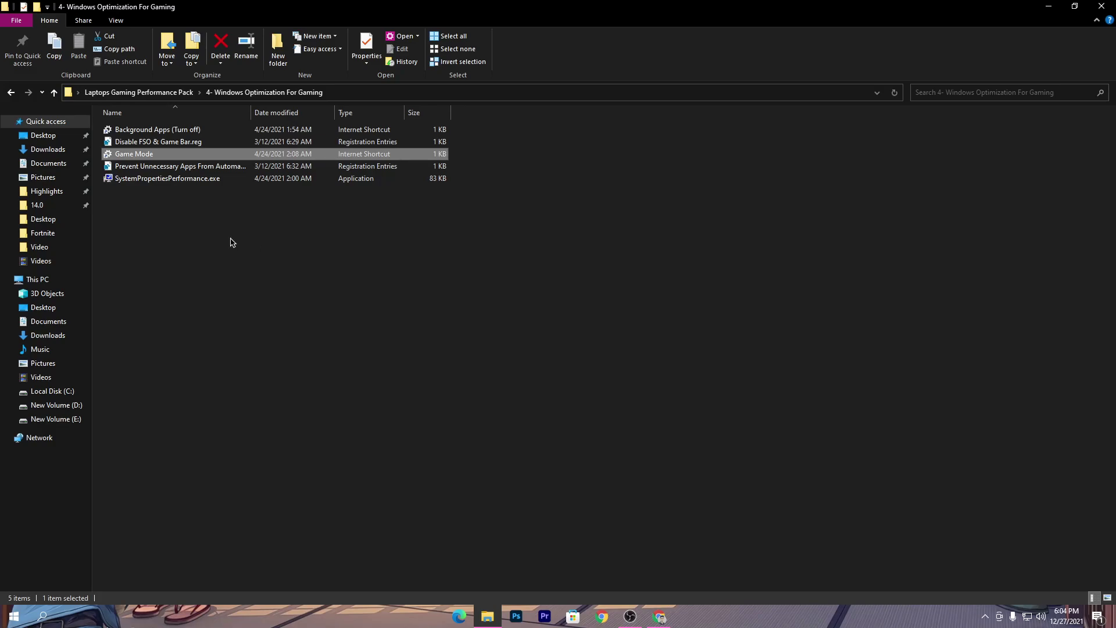
# - Merge the Prevent Unnecessary Apps From Automatically Starting .reg file into the registry
pyautogui.doubleClick(143, 170)
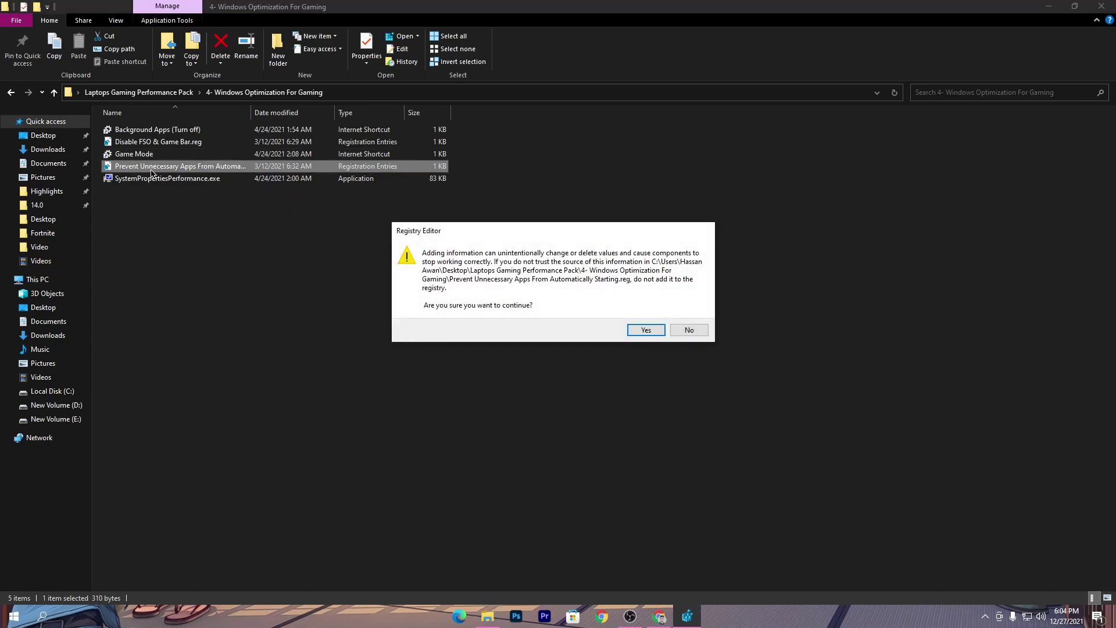
pyautogui.click(642, 329)
pyautogui.click(686, 312)
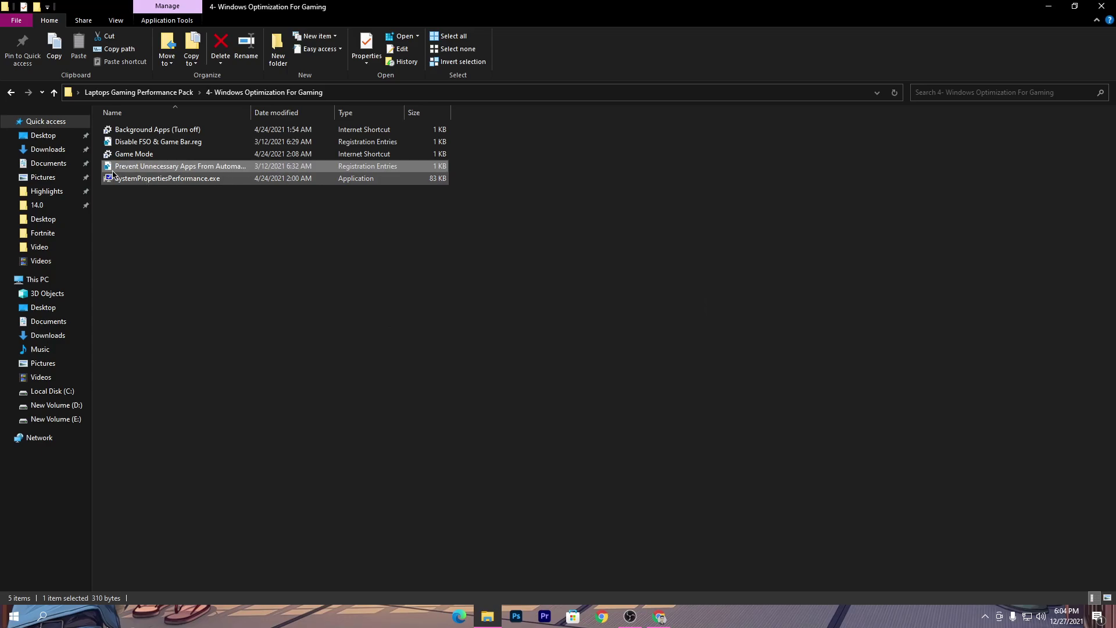
# - Set Performance Options visual effects to Adjust for best performance, then close the dialog
pyautogui.doubleClick(208, 180)
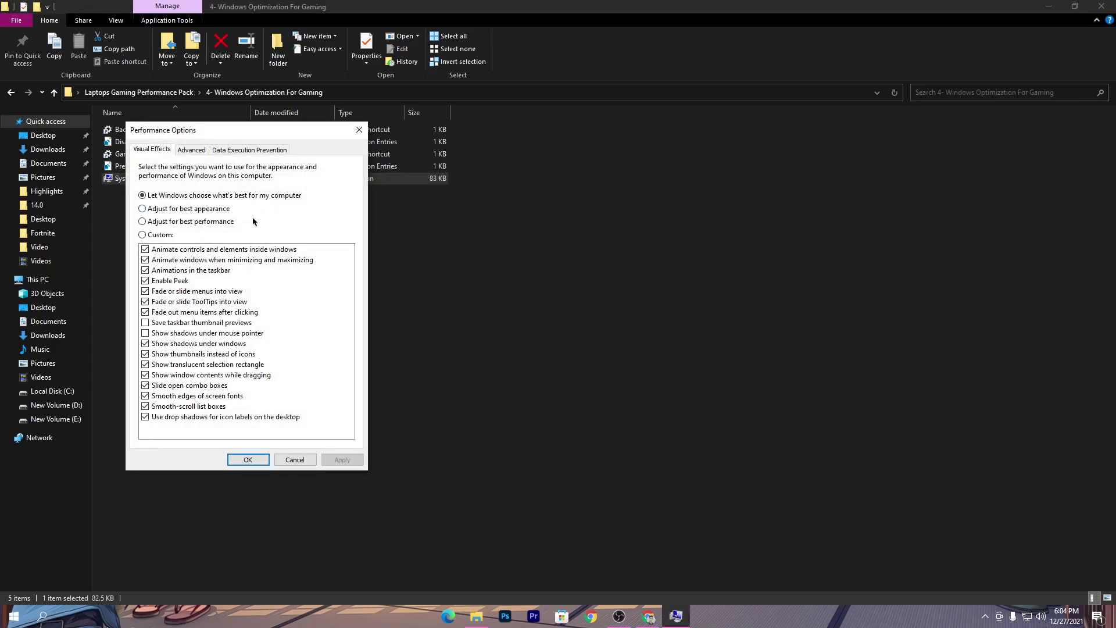
pyautogui.click(143, 223)
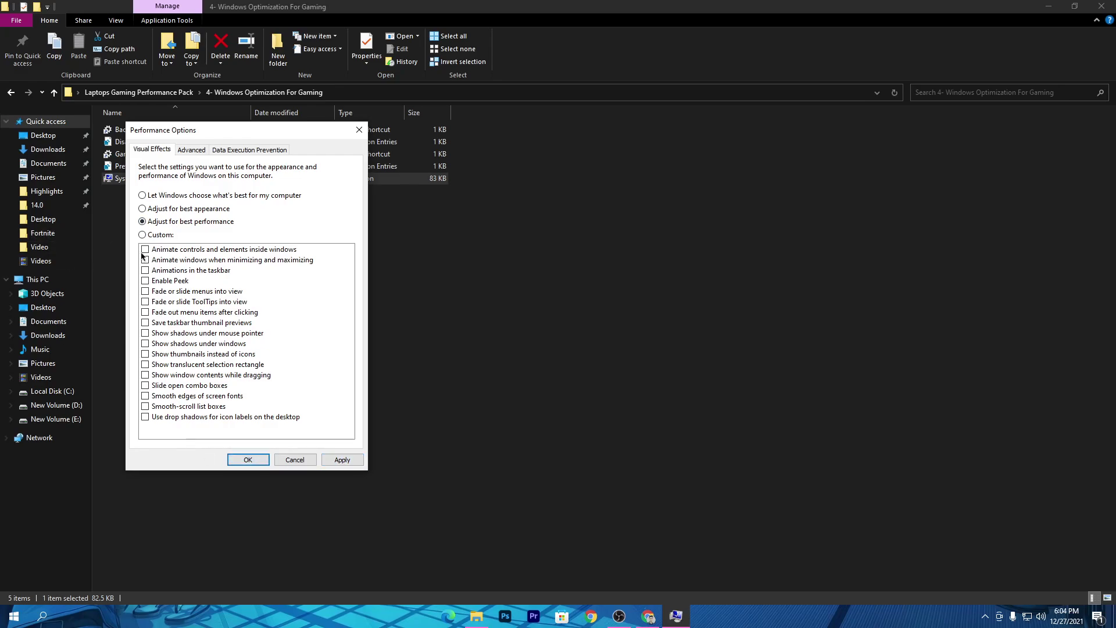
pyautogui.click(358, 130)
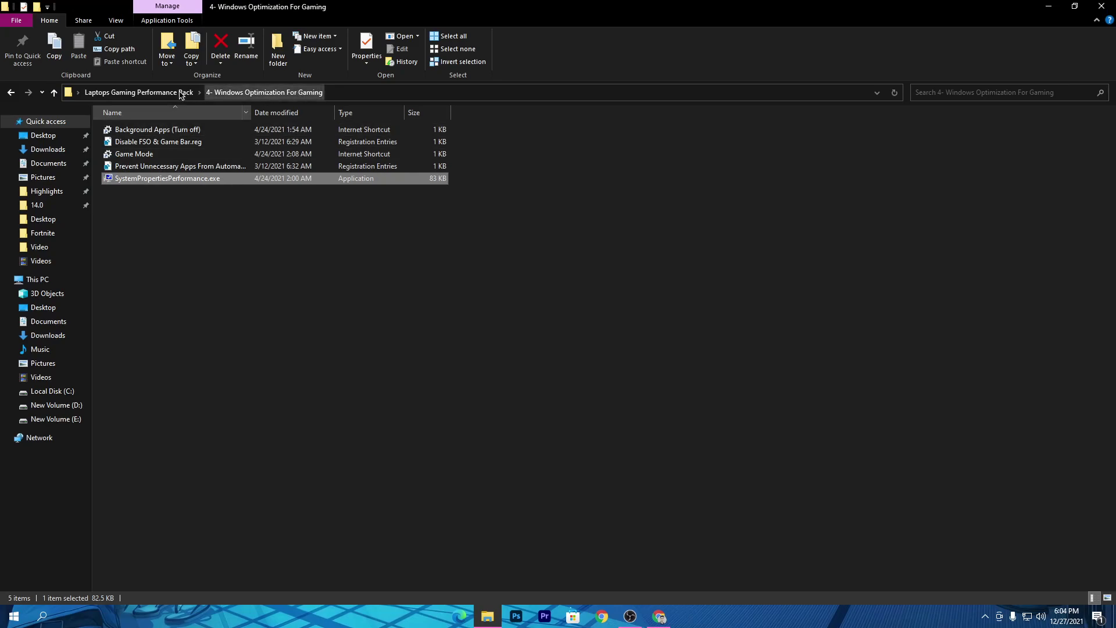
# - Look through 5- GameConfigSettings (Low End Laptops, MED End Laptops-PC), then return to the pack folder
pyautogui.click(137, 93)
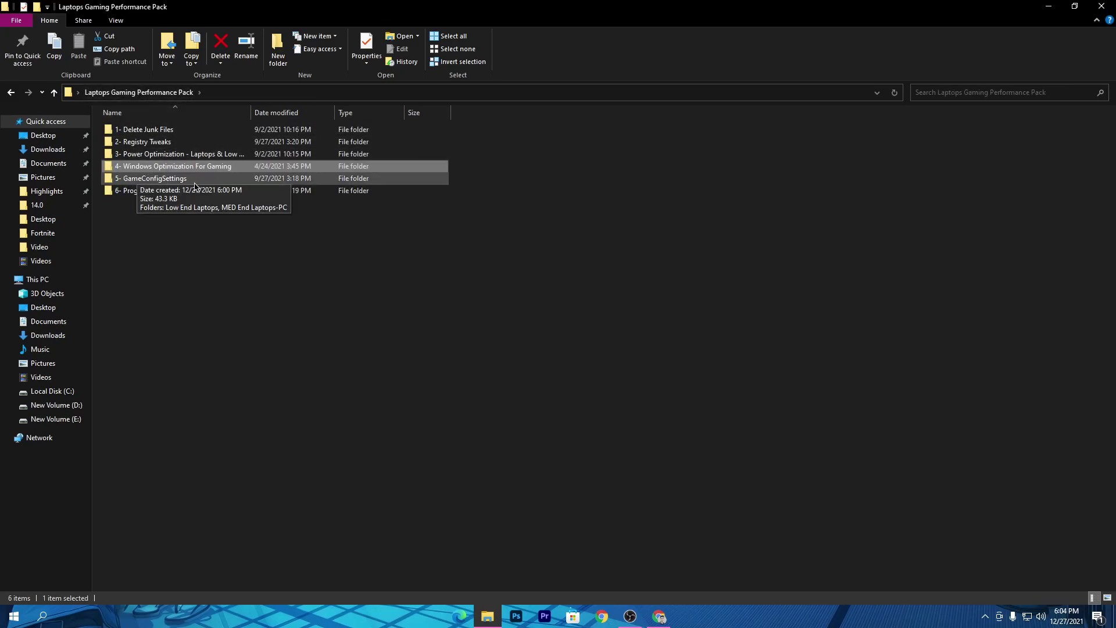
pyautogui.doubleClick(224, 180)
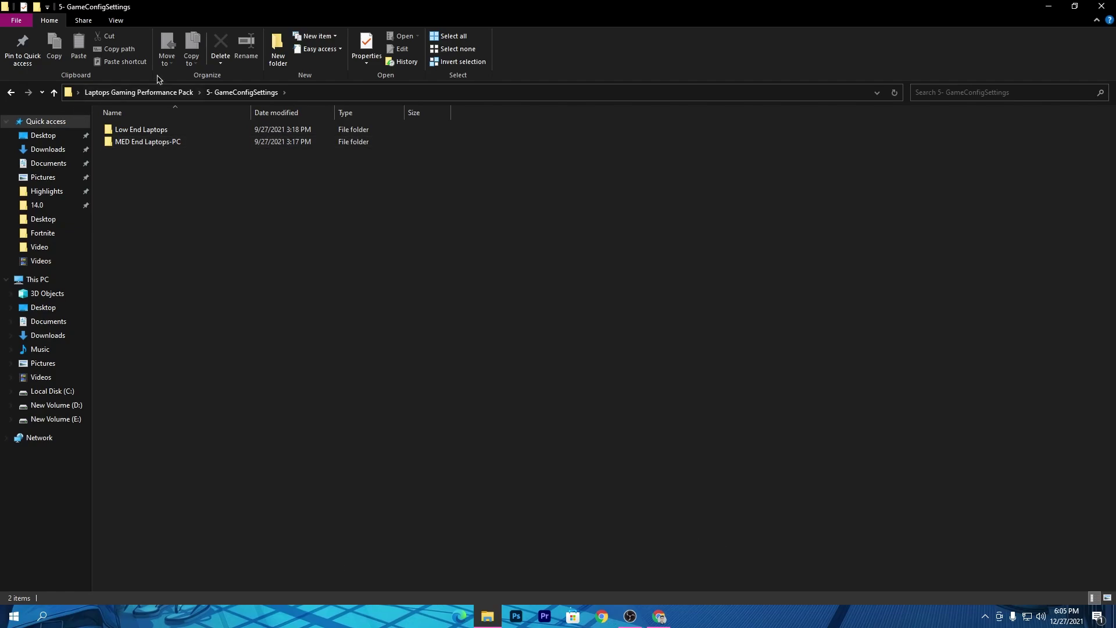
pyautogui.click(124, 93)
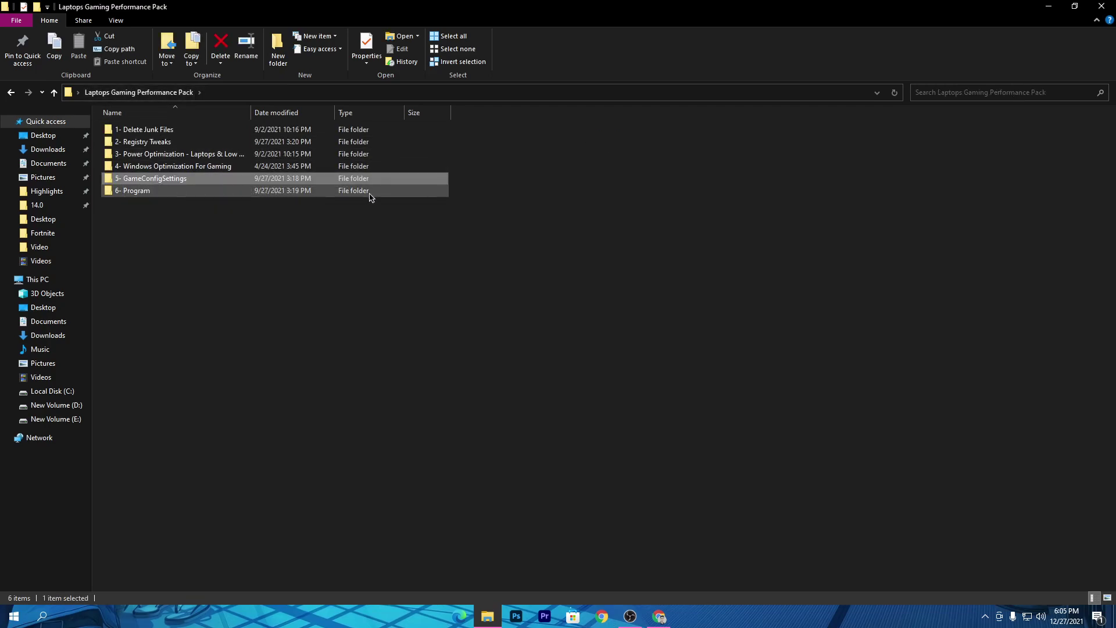
# - Open the 6- Program folder to reveal setfsb_2_2_134_98.zip
pyautogui.doubleClick(130, 191)
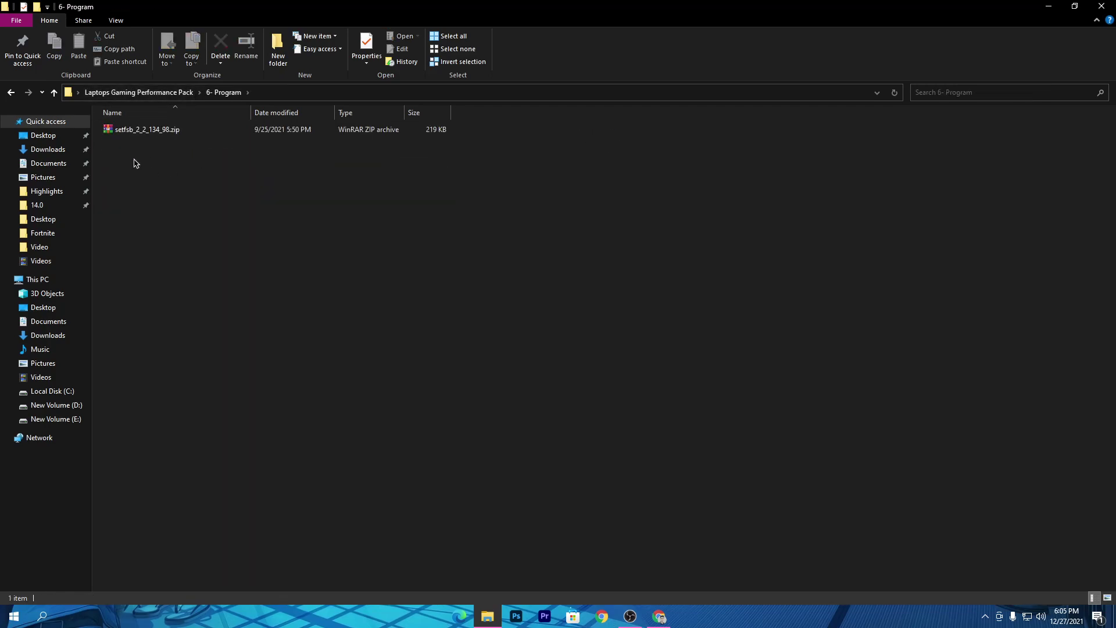